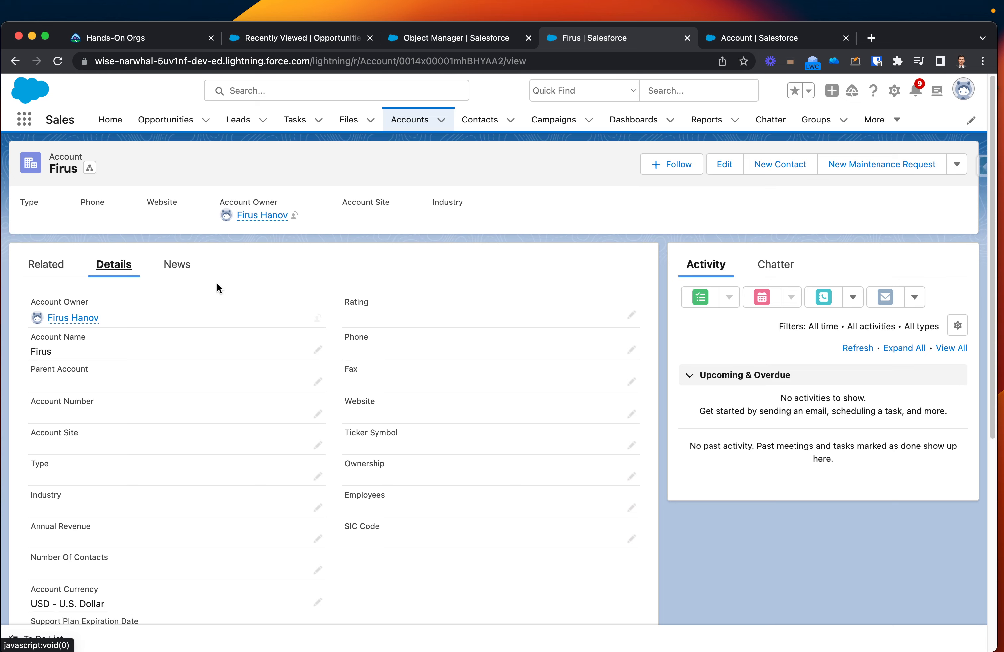
Examine the detail fields and related lists of the open account record
scroll(276, 353, down, 3)
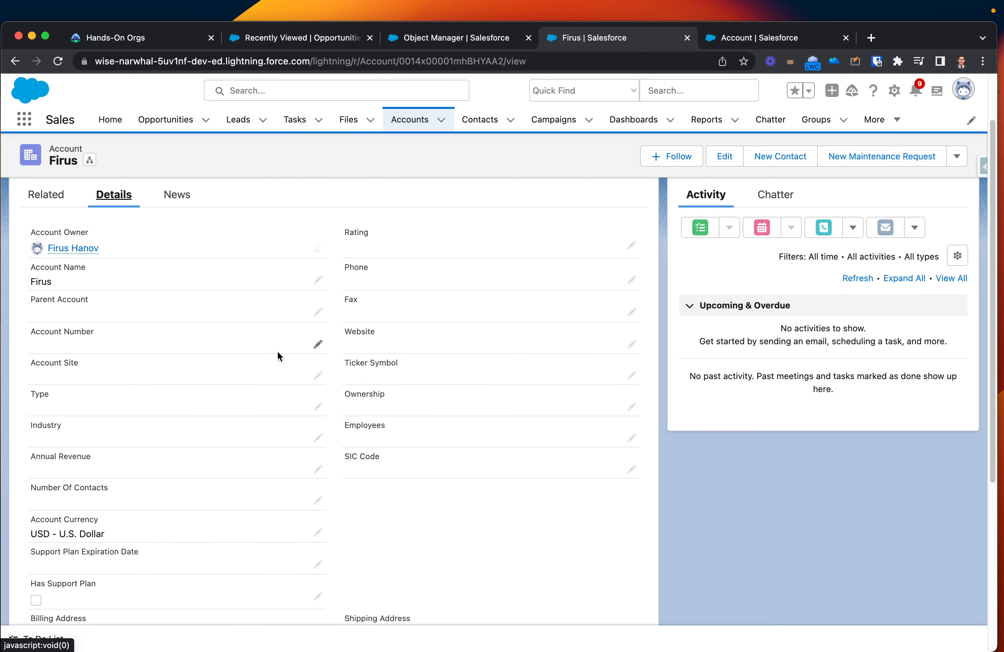
scroll(278, 355, down, 8)
scroll(281, 354, up, 10)
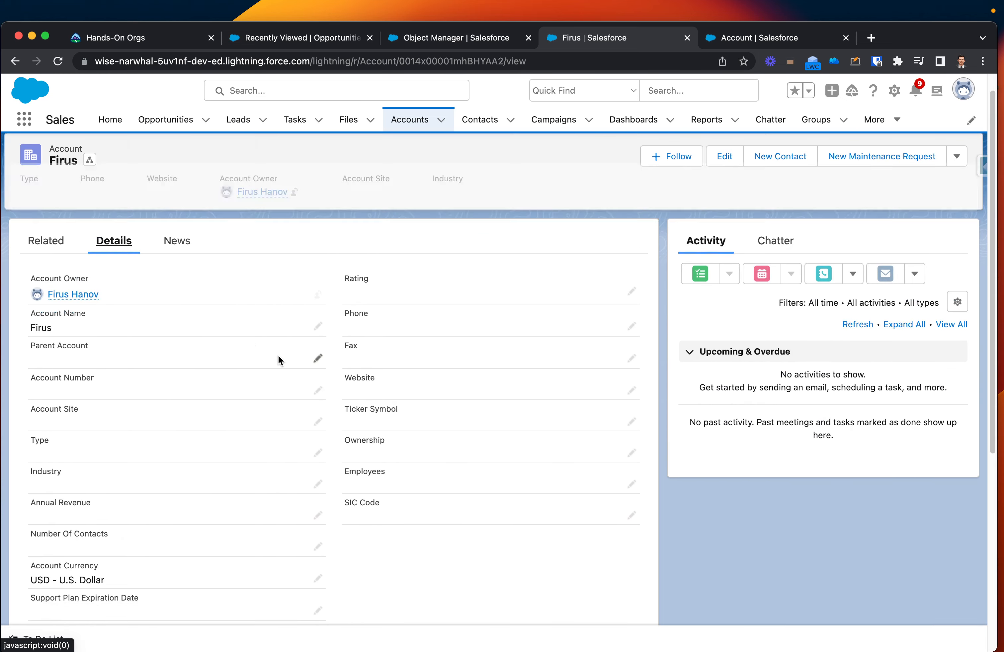
scroll(278, 356, down, 10)
scroll(298, 358, up, 12)
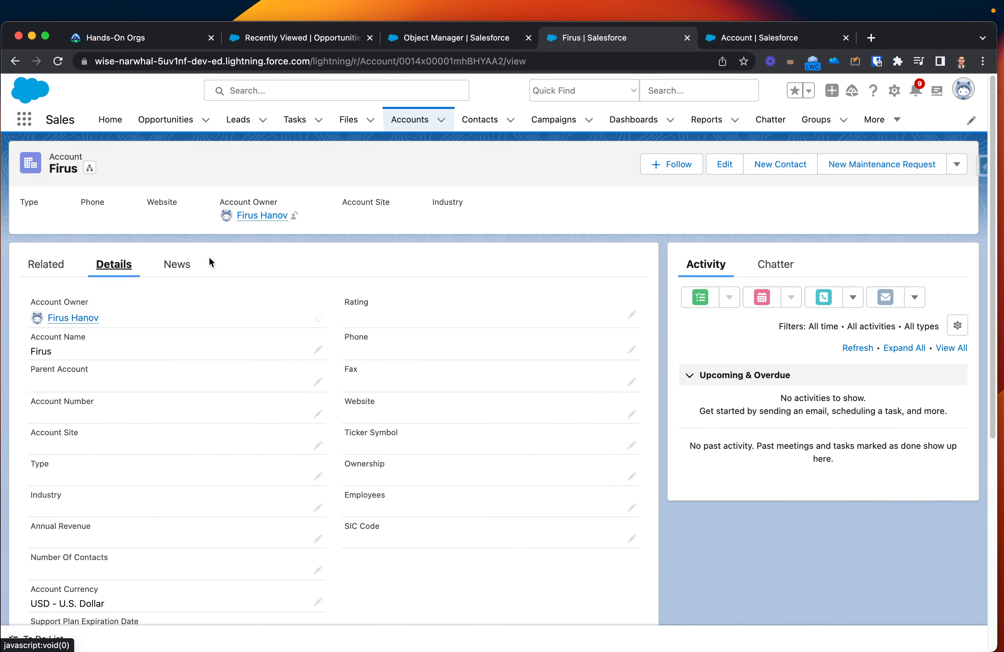
click(54, 264)
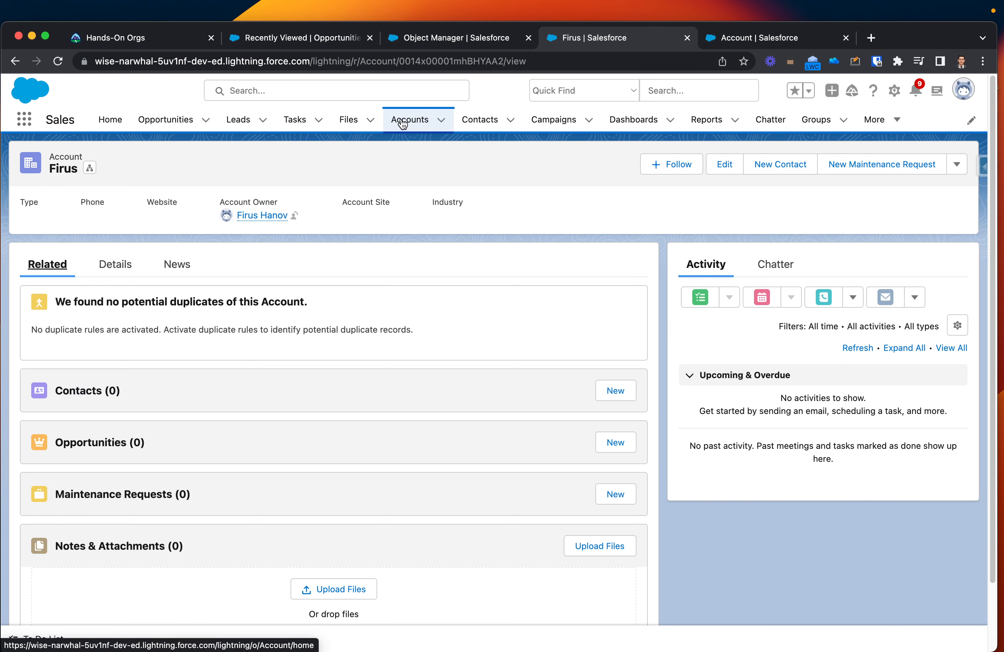
click(116, 268)
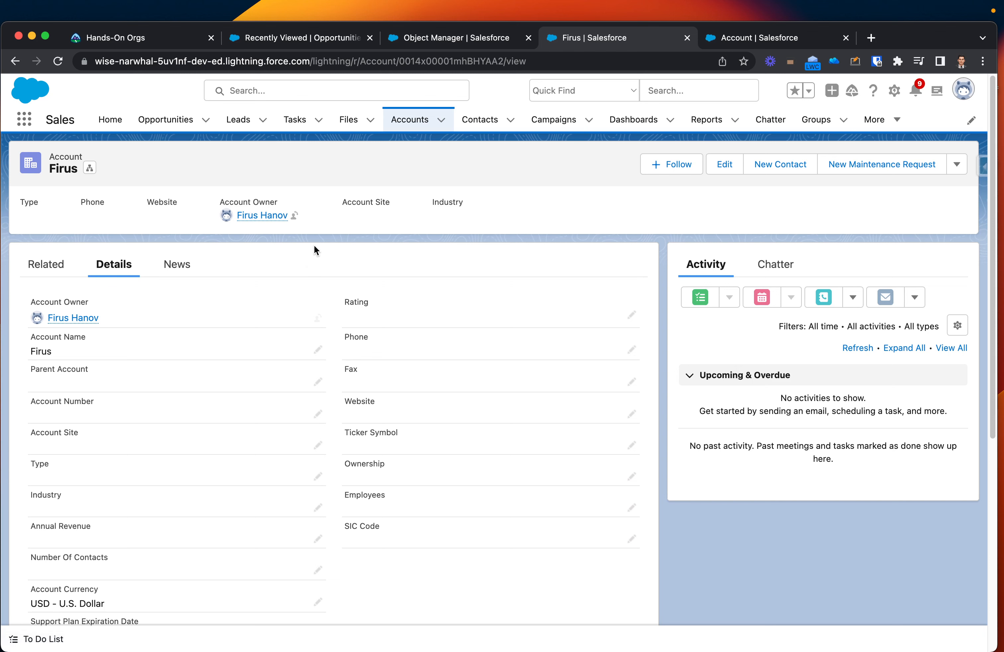
drag(597, 32, 708, 32)
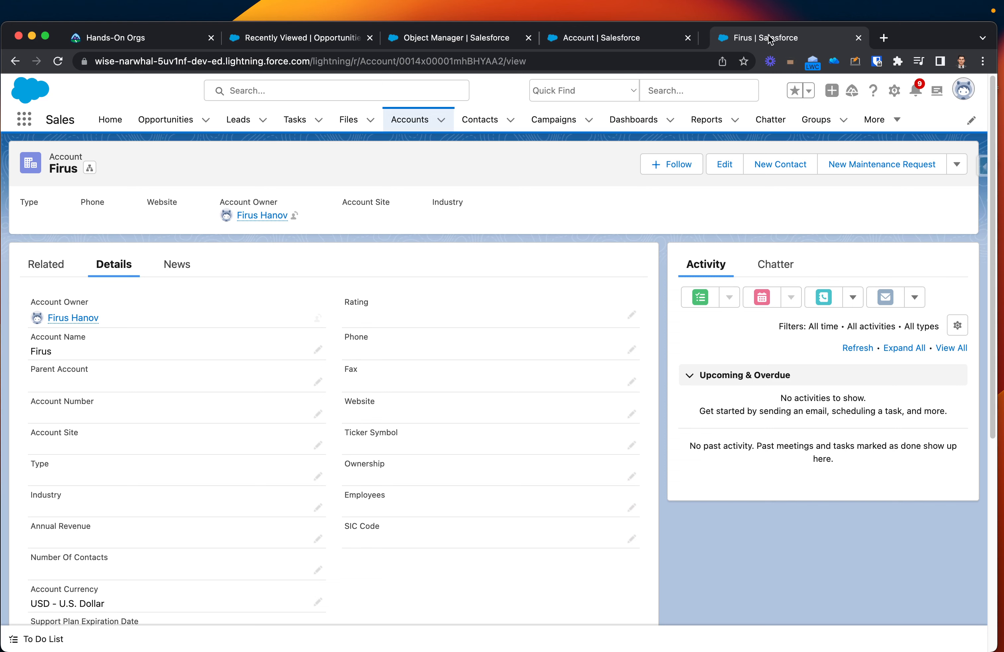
Open the Account object in the Object Manager of Salesforce Setup
click(894, 90)
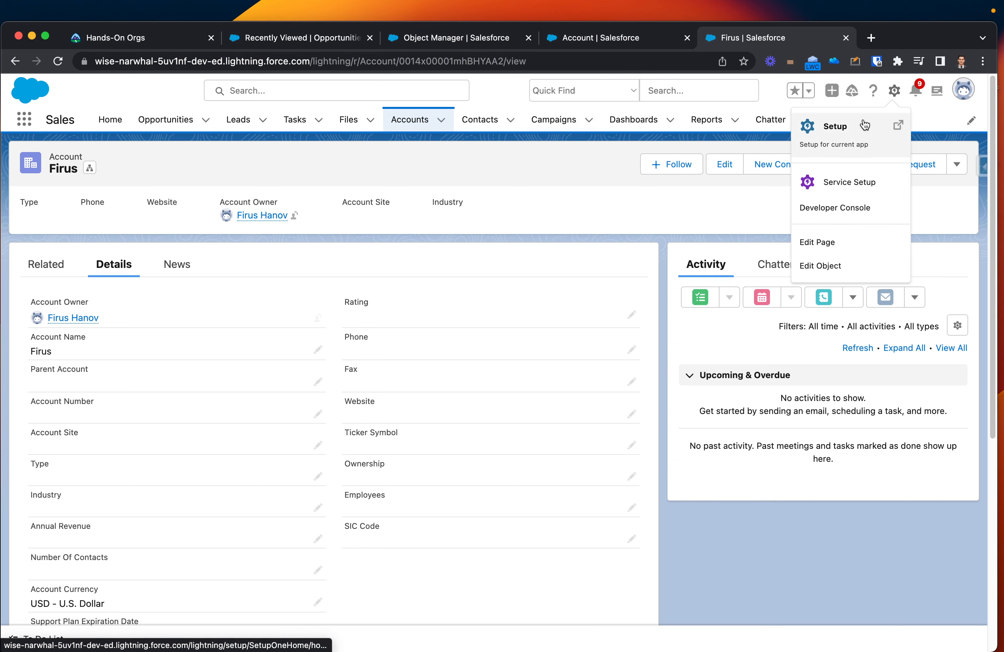
click(840, 137)
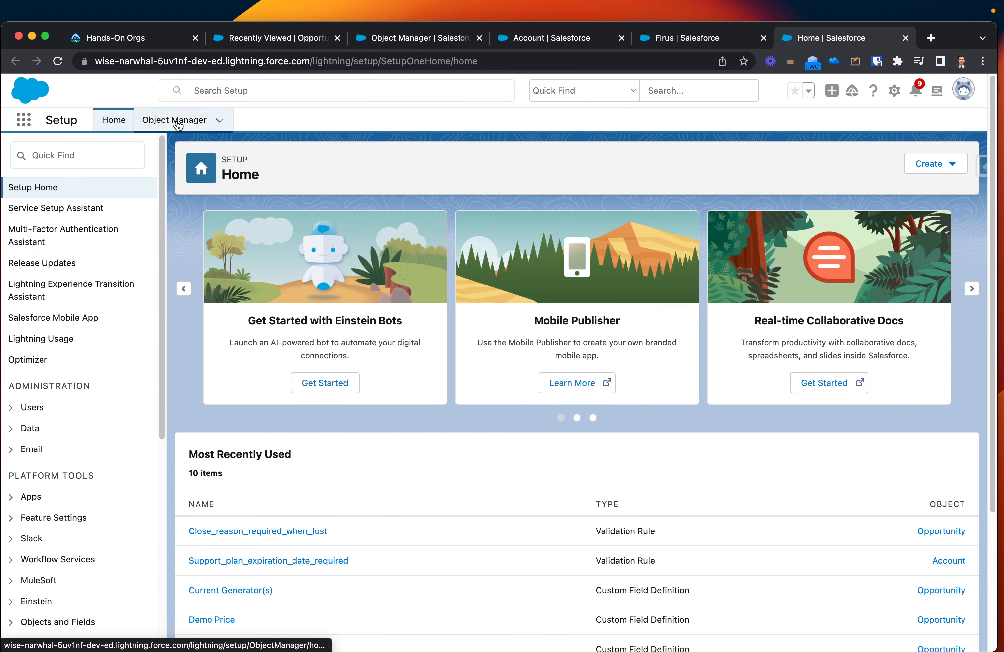
click(177, 121)
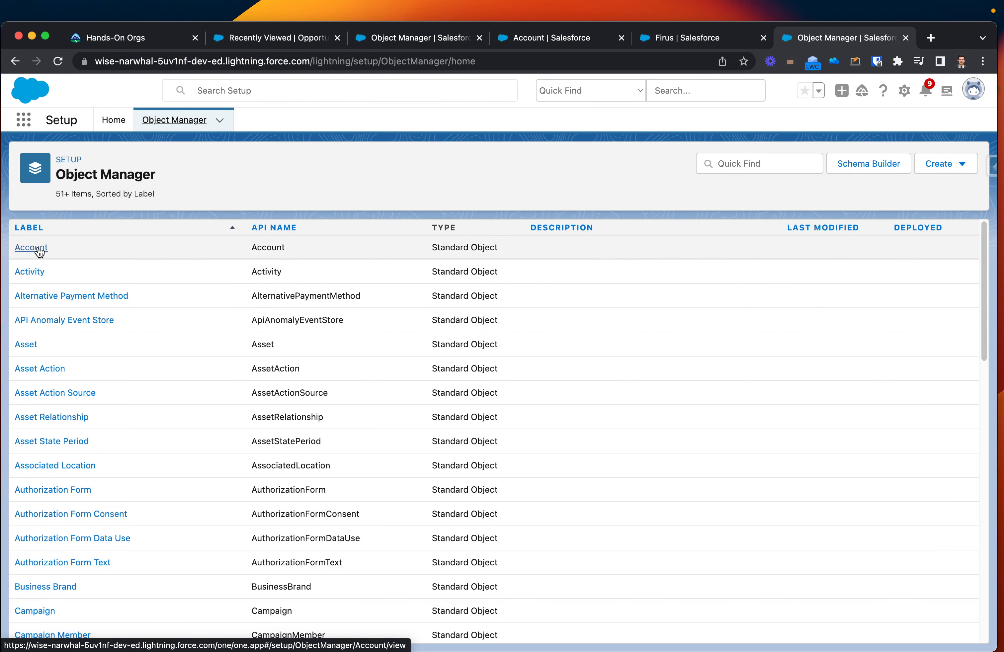
drag(92, 251, 18, 252)
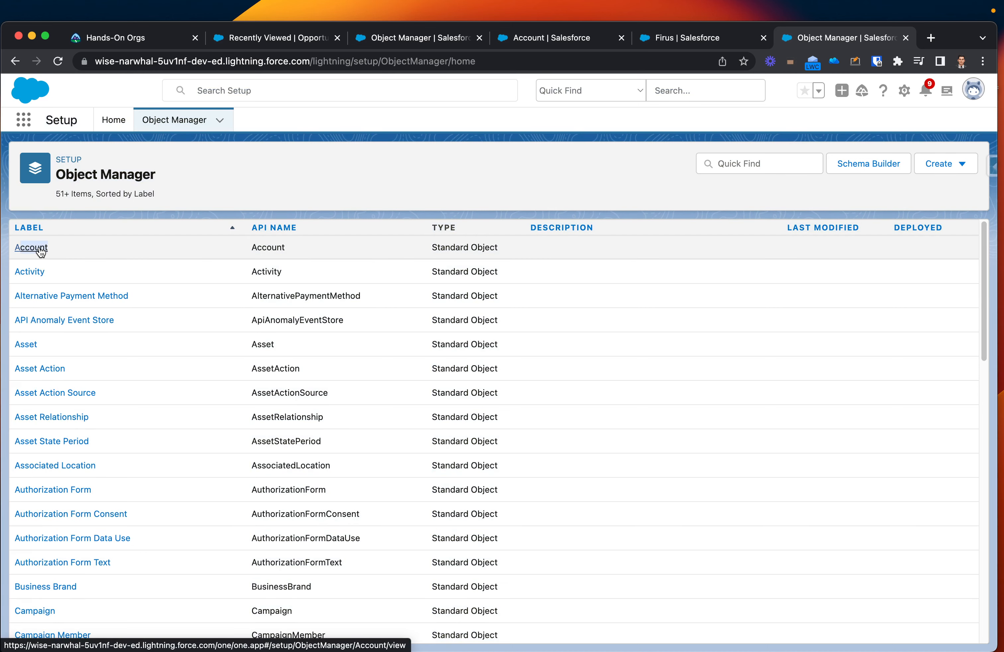
click(41, 252)
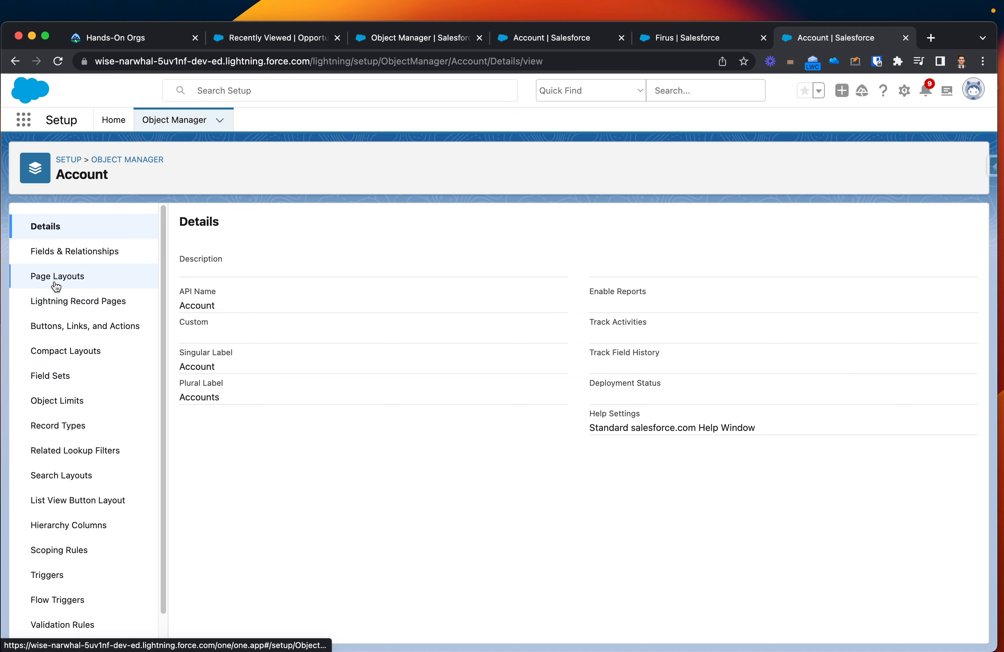
Open the list of page layouts for the Account object
scroll(56, 288, down, 2)
scroll(55, 287, left, 1)
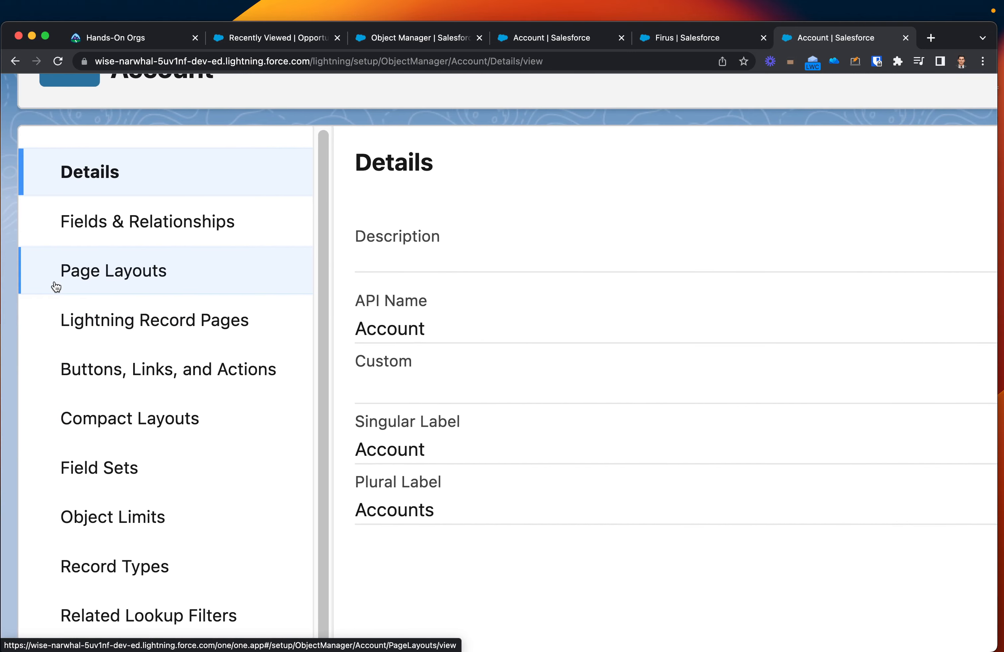
scroll(55, 287, down, 5)
click(55, 285)
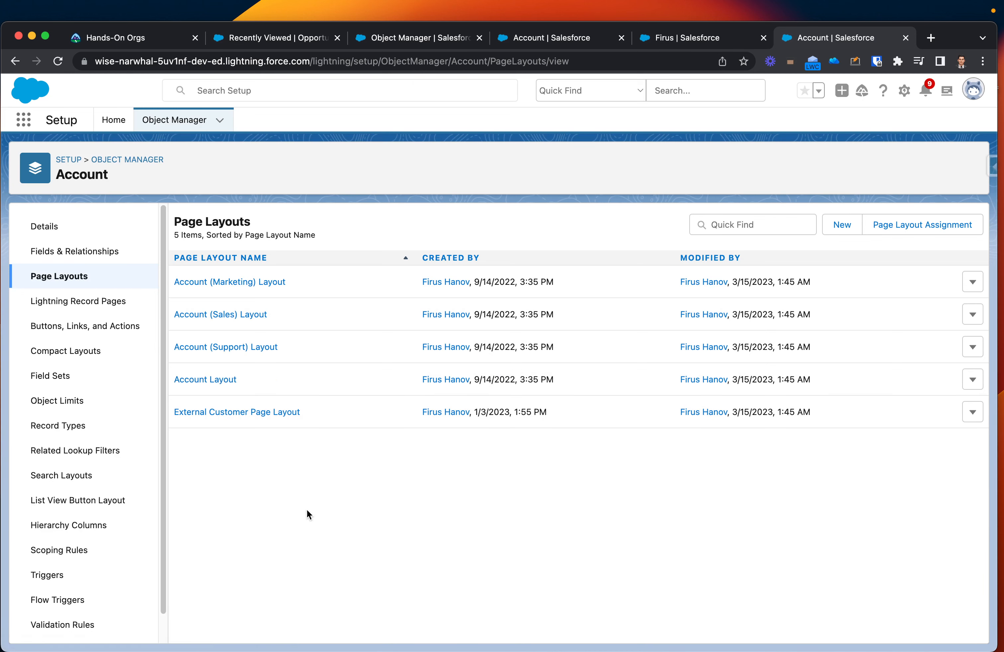
Examine the existing Account page layouts, including the default, external customer, marketing, sales and support ones
drag(271, 381, 168, 381)
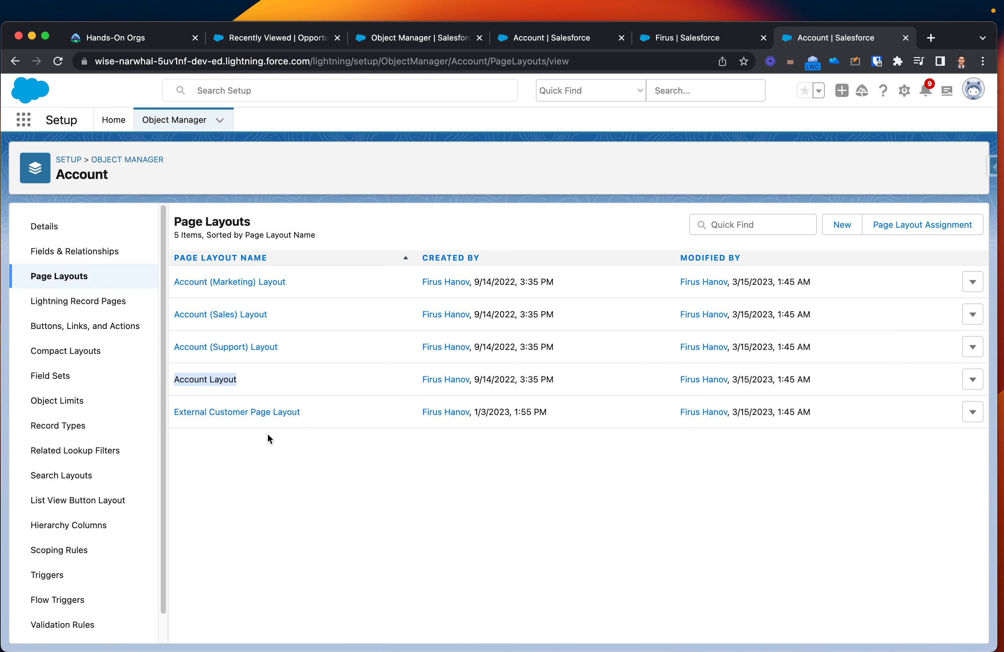
drag(256, 382, 170, 383)
drag(338, 414, 160, 412)
drag(302, 413, 179, 413)
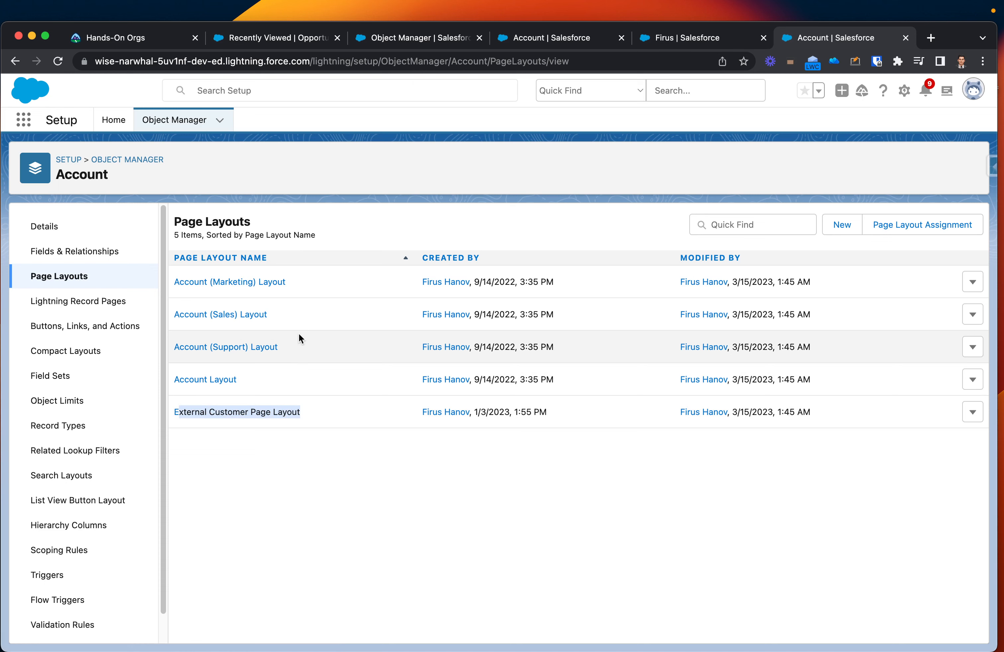
drag(292, 348, 171, 283)
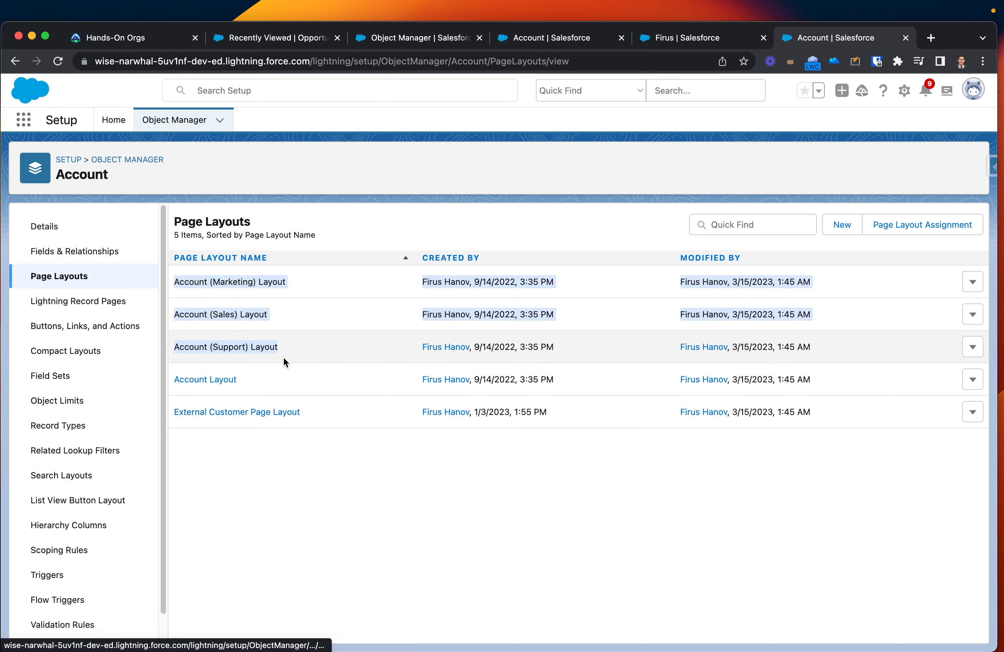
click(293, 537)
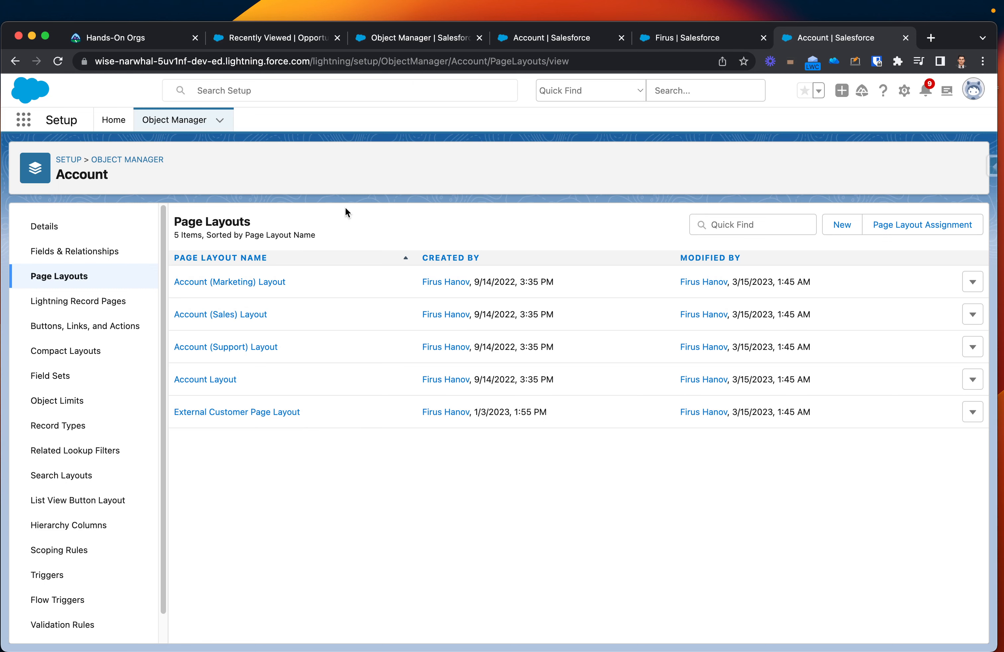
Create a new Account page layout named Youtube Tutorial without cloning an existing layout
click(839, 233)
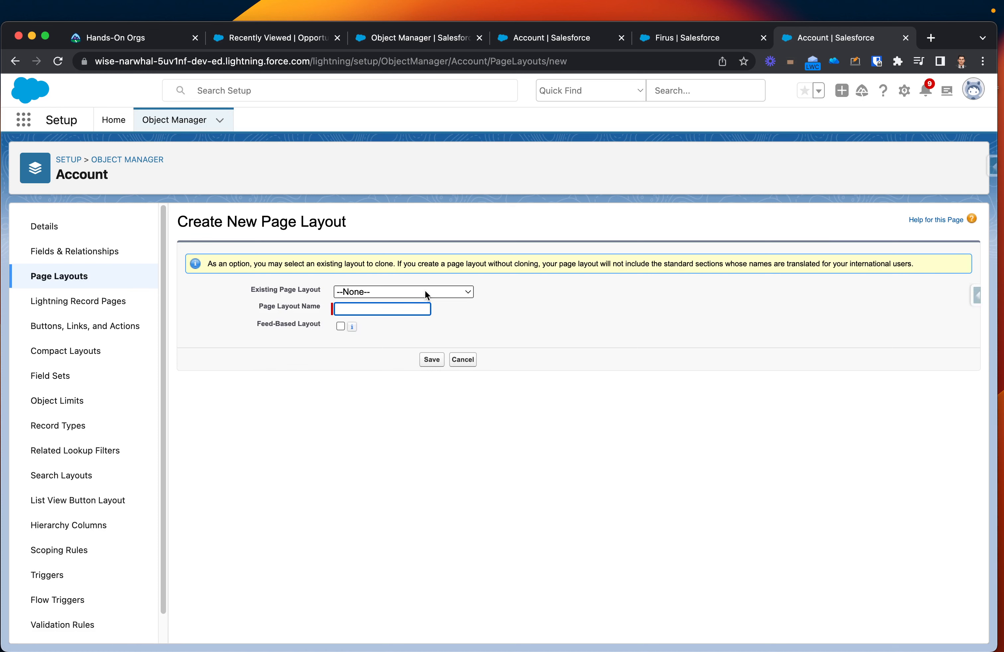
text(Youtube Tutorial)
click(410, 291)
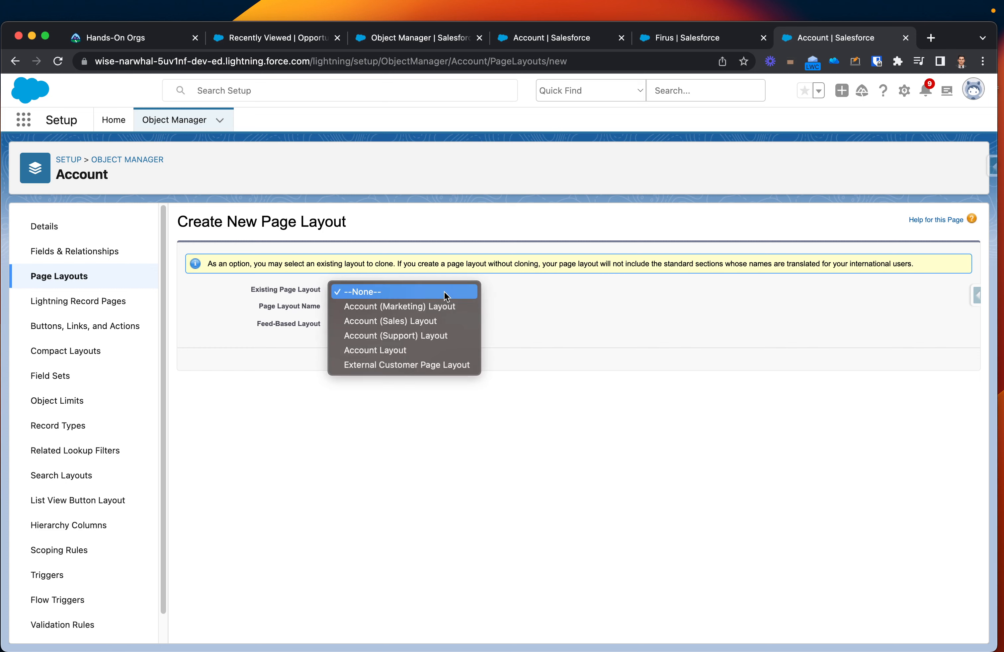
click(554, 311)
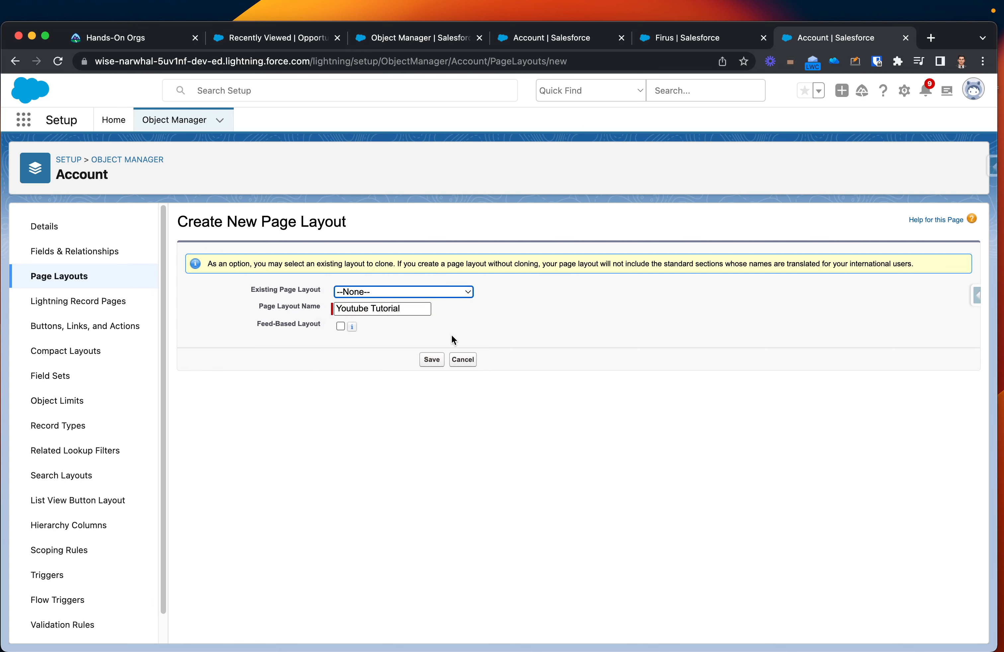
click(430, 365)
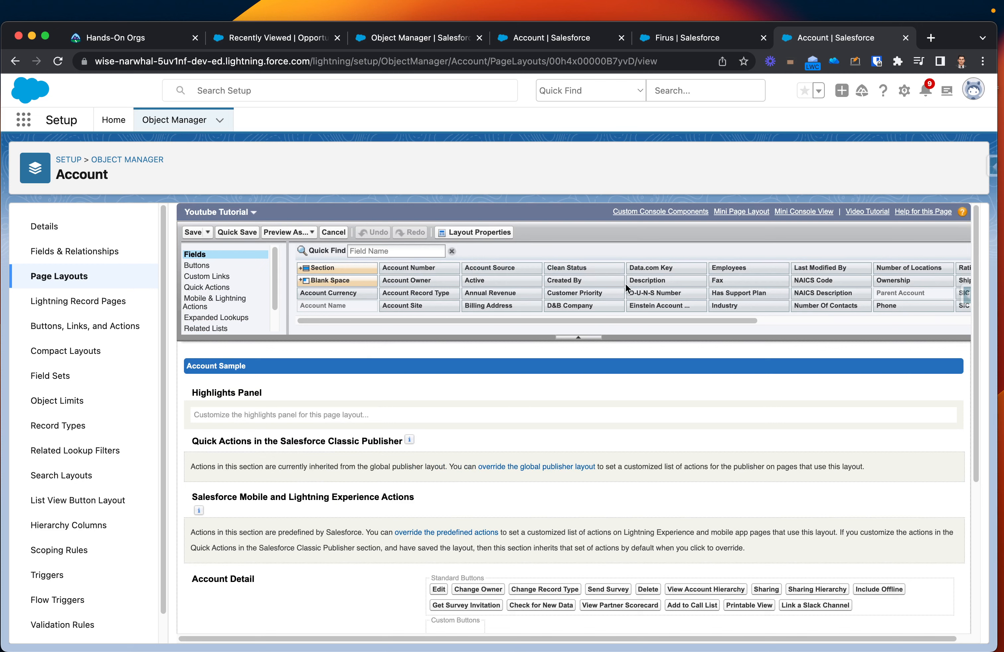
Override the predefined Salesforce Mobile and Lightning Experience actions in the Youtube Tutorial layout
scroll(525, 395, down, 1)
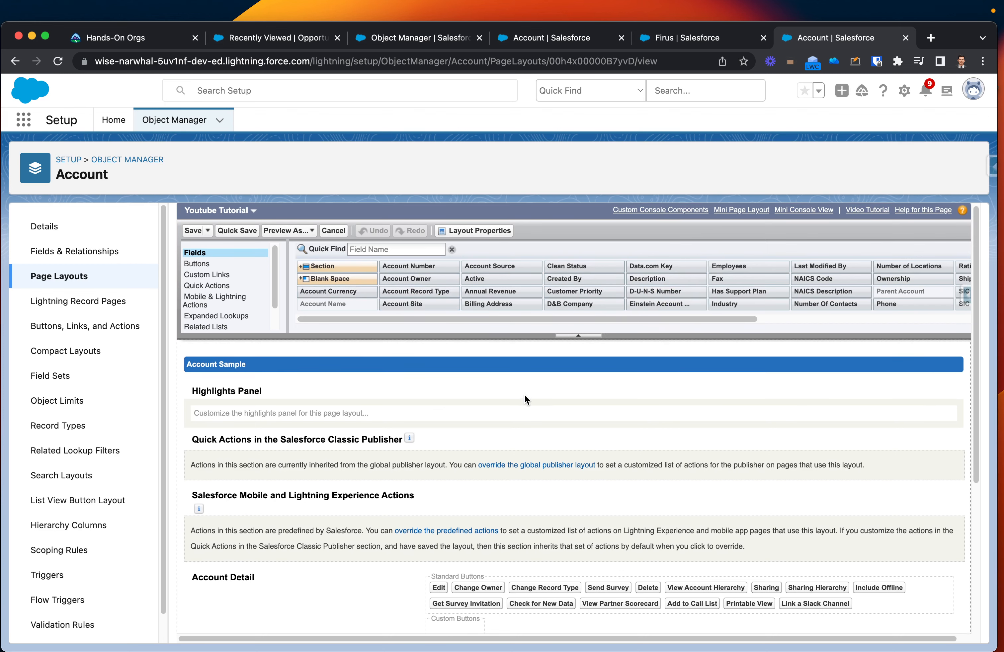
scroll(524, 395, up, 1)
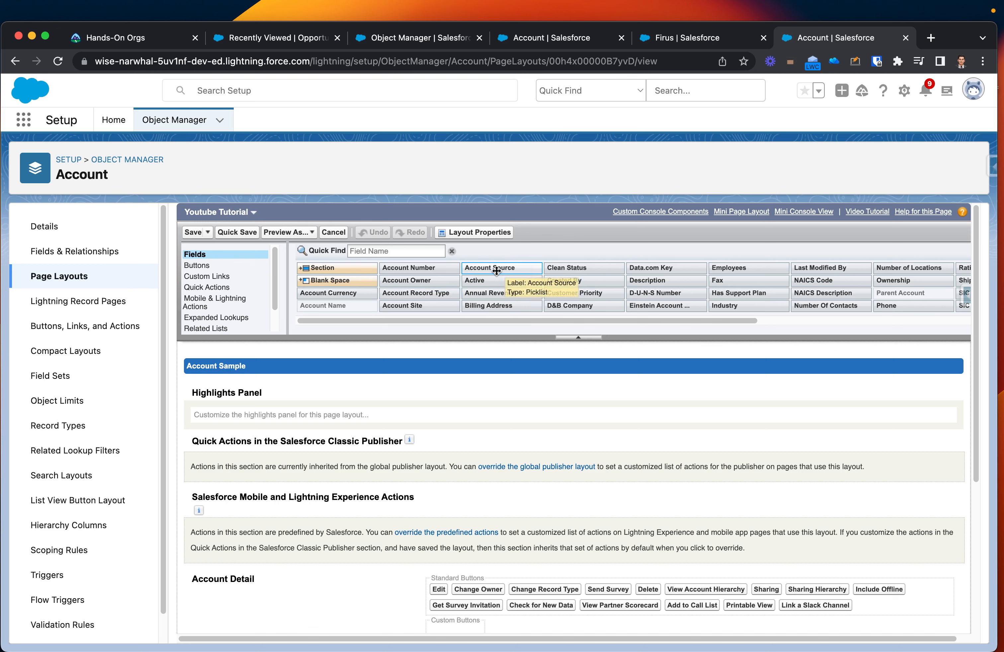
drag(497, 271, 489, 331)
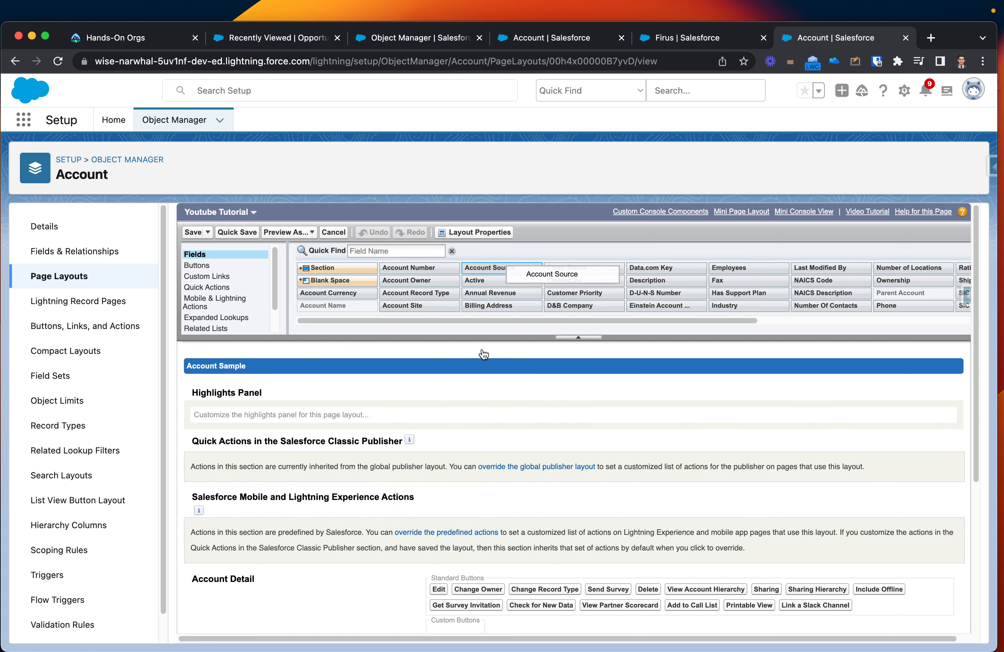
click(473, 533)
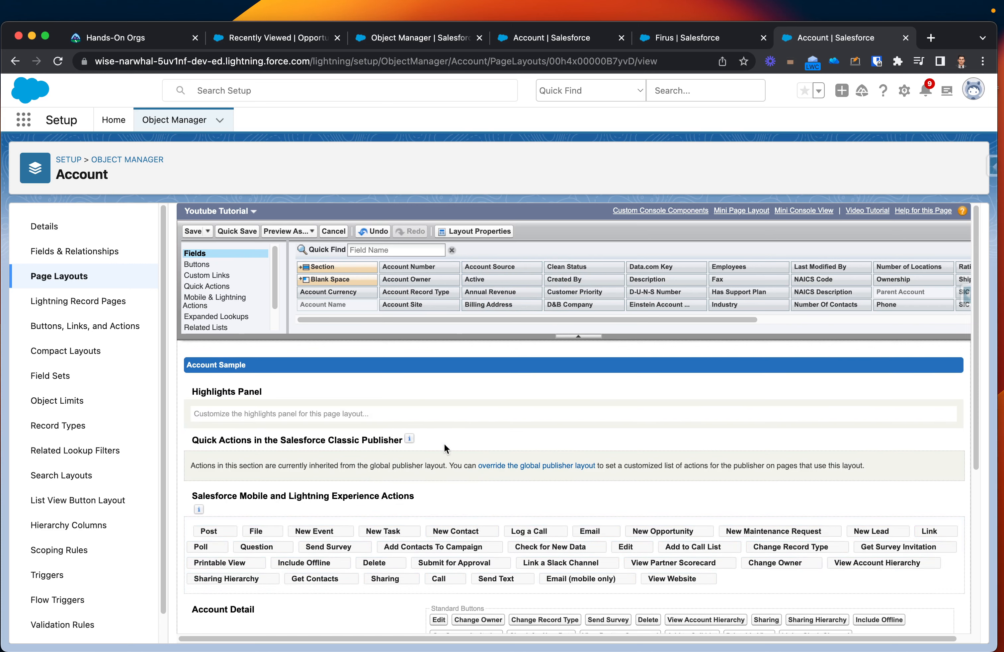
Add the Account Source and Created By fields to the second column of the layout's Fields section
scroll(444, 441, down, 5)
scroll(404, 502, up, 1)
scroll(408, 501, down, 1)
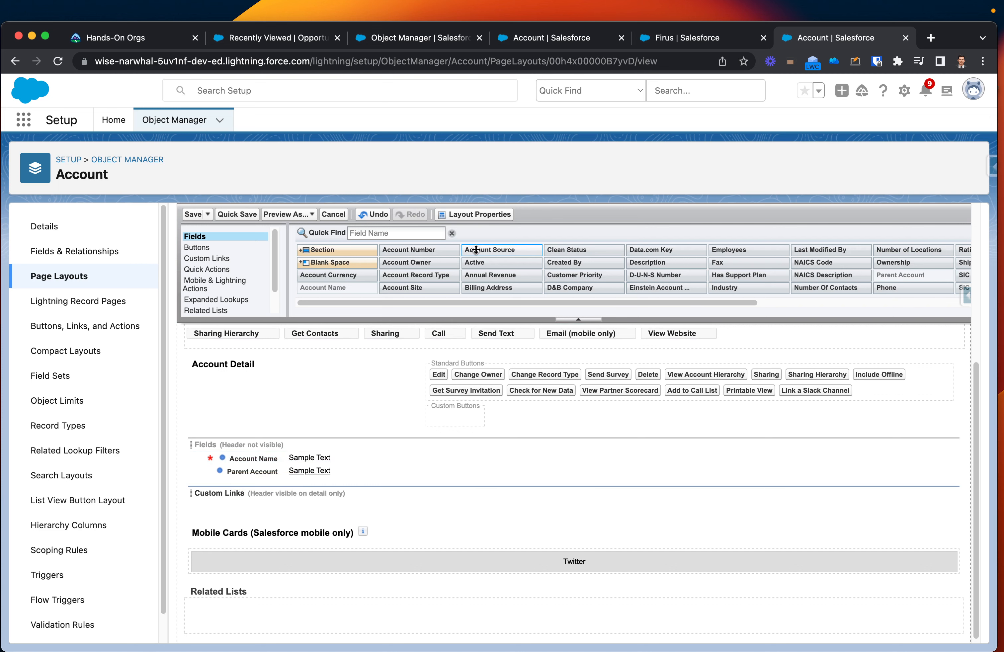
drag(486, 249, 610, 454)
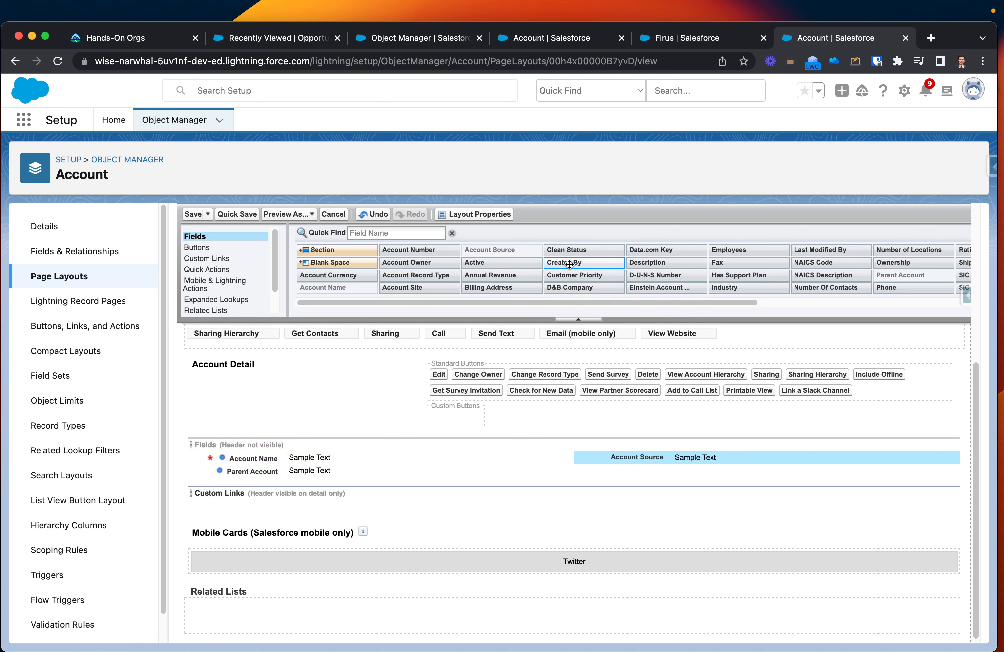
drag(571, 264, 652, 474)
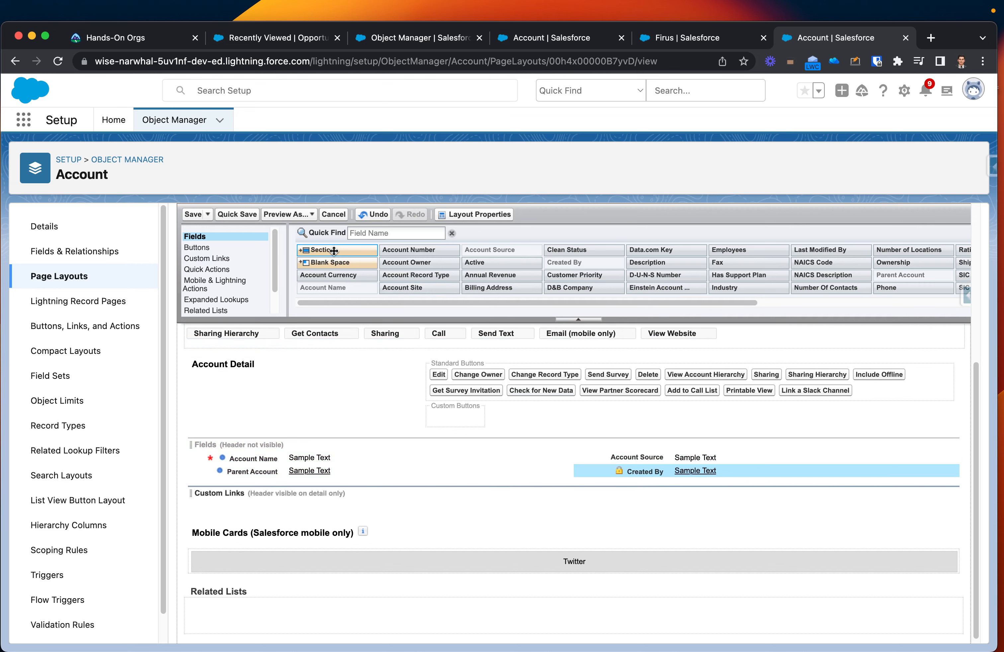
Add a 1-Column section named Optional below the Custom Links section of the layout
scroll(333, 250, up, 1)
scroll(310, 430, down, 1)
drag(338, 245, 347, 508)
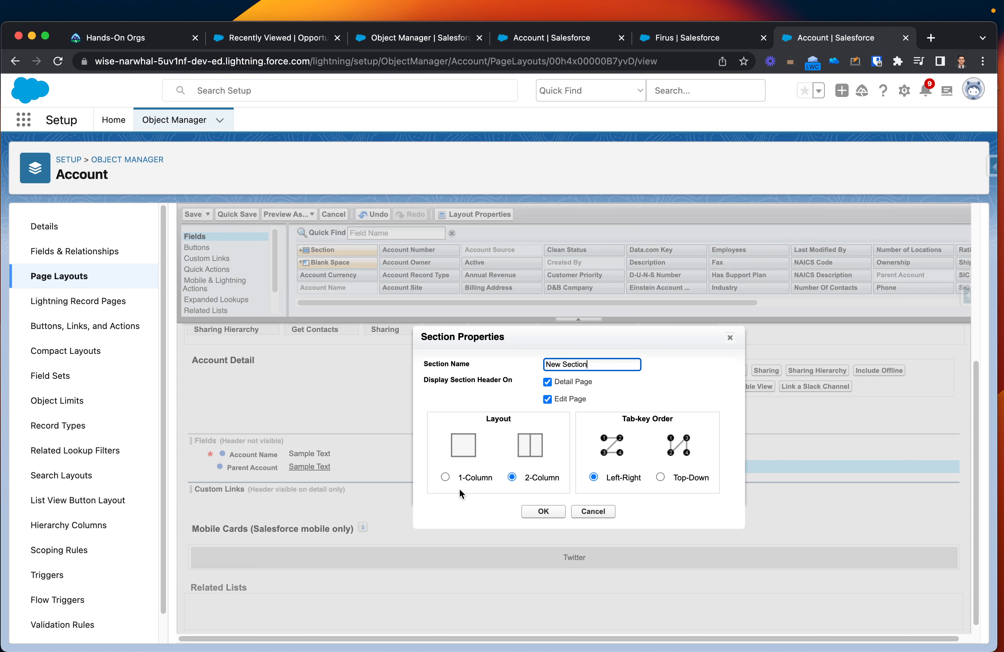
click(445, 477)
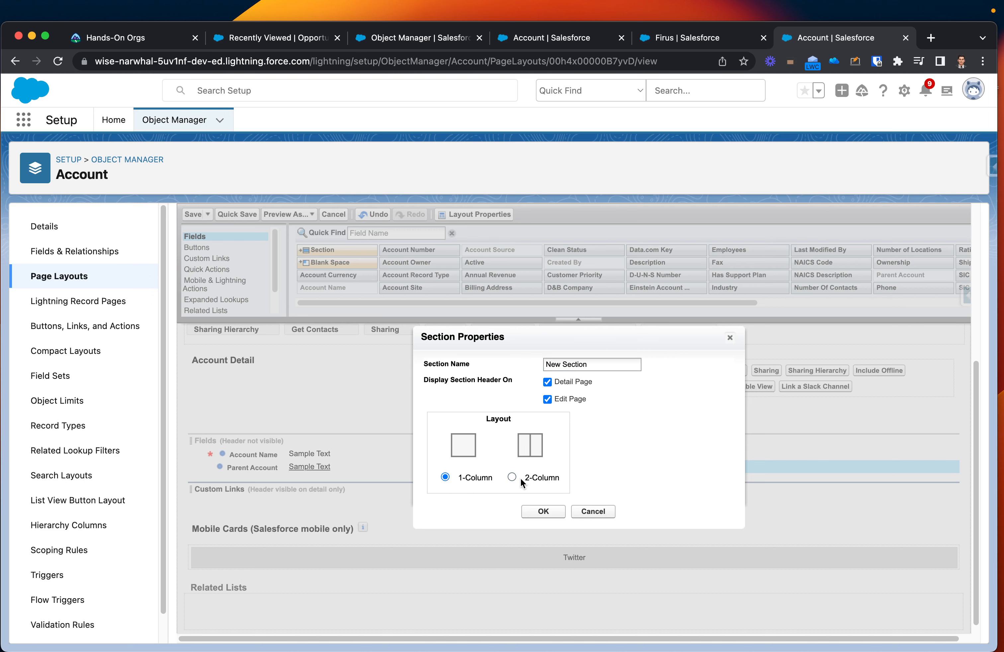
click(511, 477)
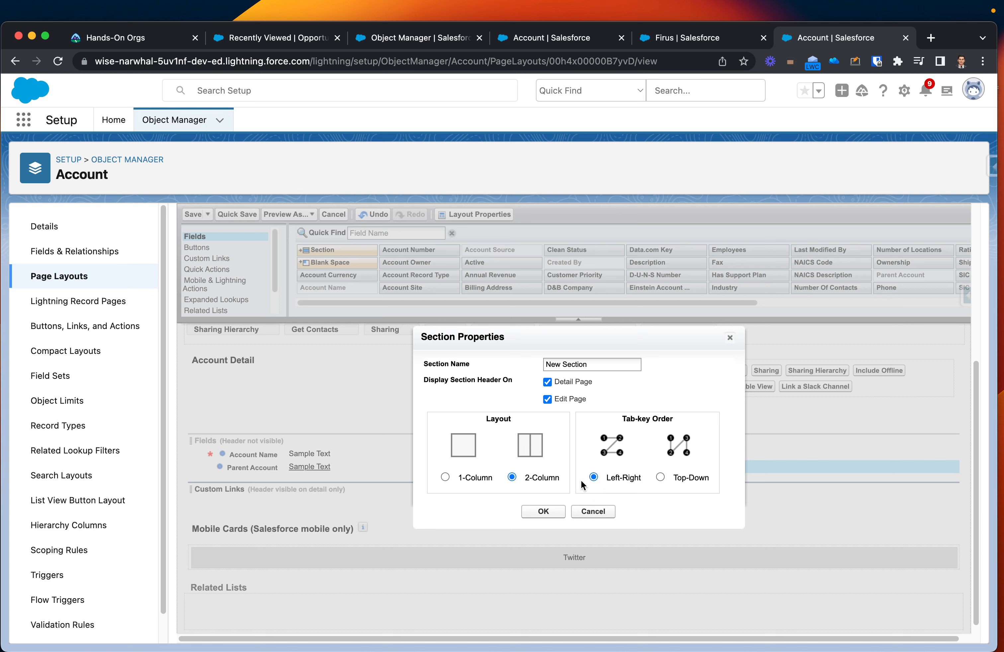
click(445, 477)
click(588, 365)
key(super+a)
key(BackSpace)
text(Op)
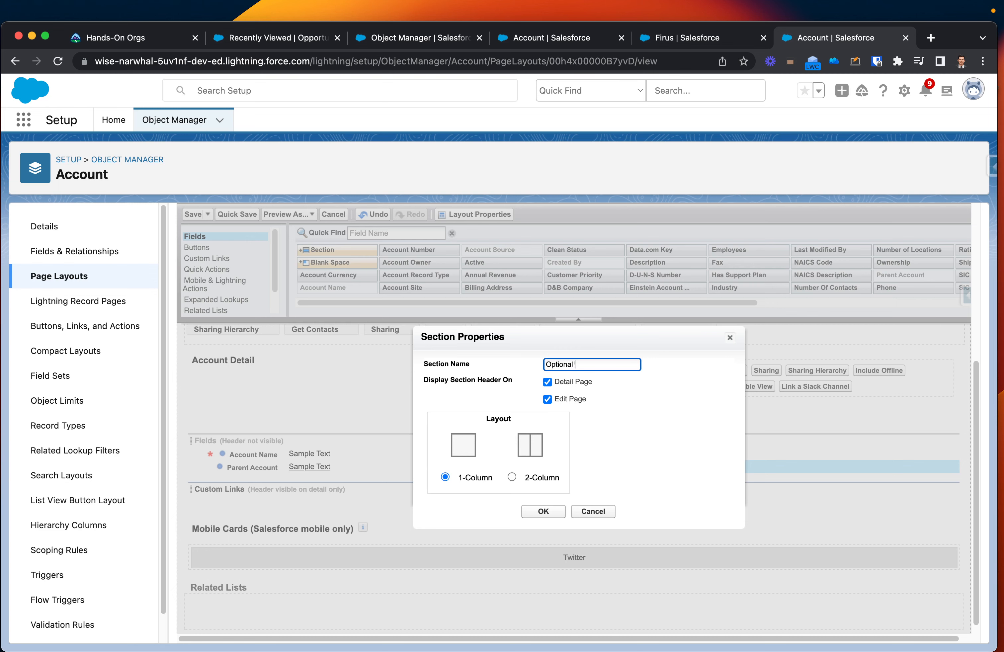
click(554, 512)
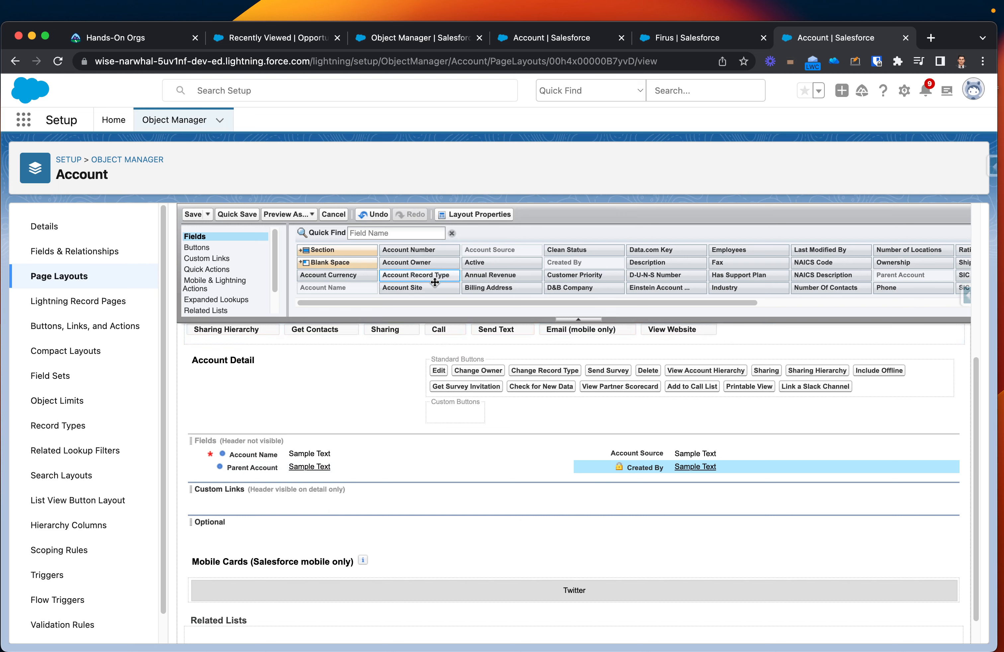
Fill the Optional section with the Account Site, Employees and Fax fields, in that order
drag(419, 287, 310, 527)
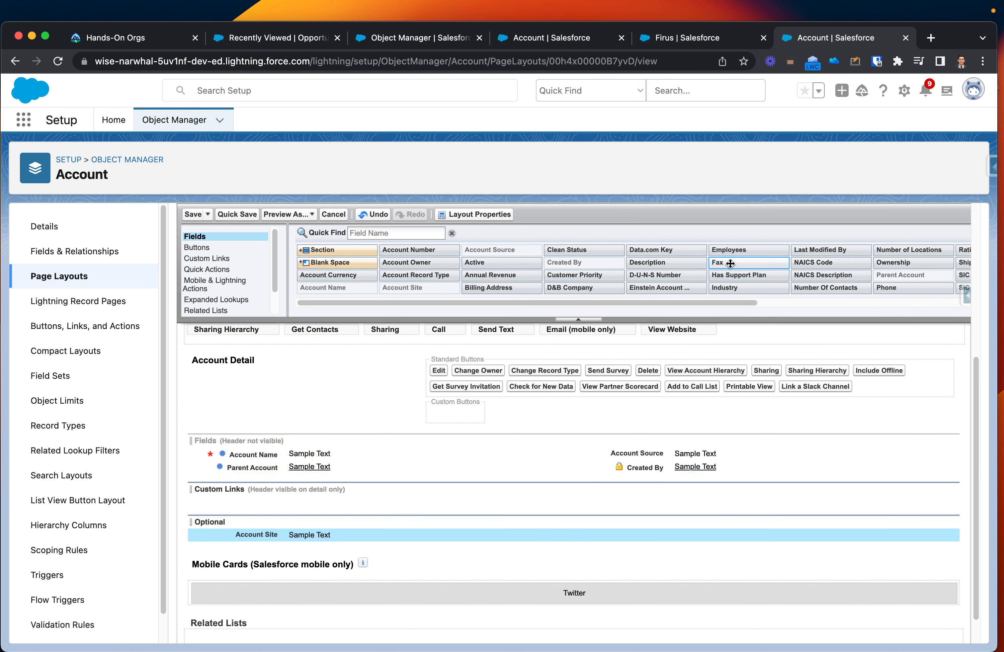
drag(722, 263, 325, 542)
drag(738, 249, 342, 548)
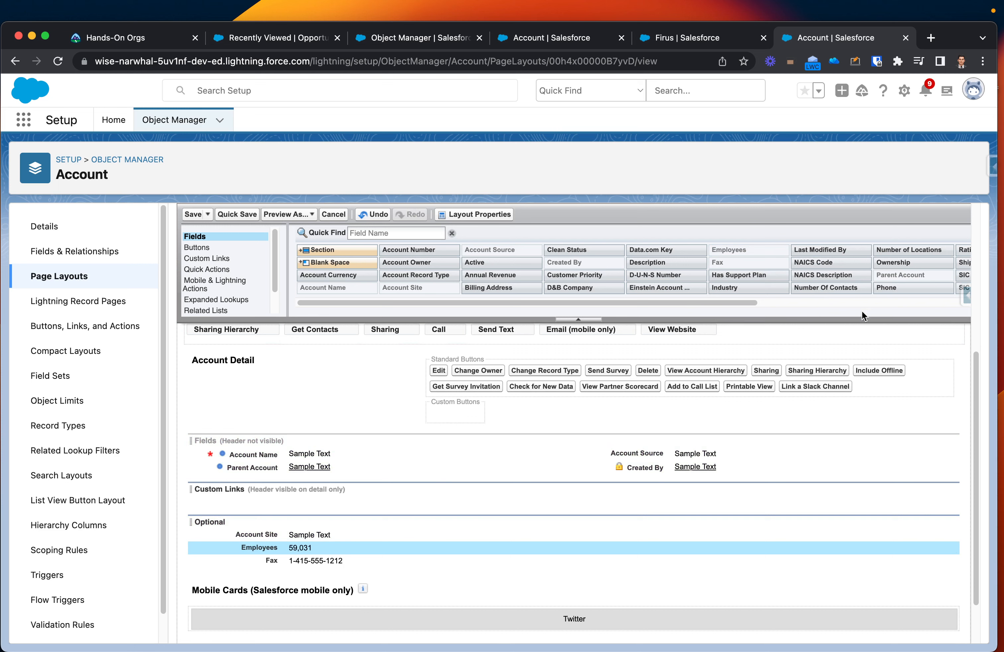
Add the Phone field between Employees and Fax in the Optional section and save the layout
drag(888, 287, 415, 563)
scroll(414, 559, down, 2)
scroll(411, 480, up, 2)
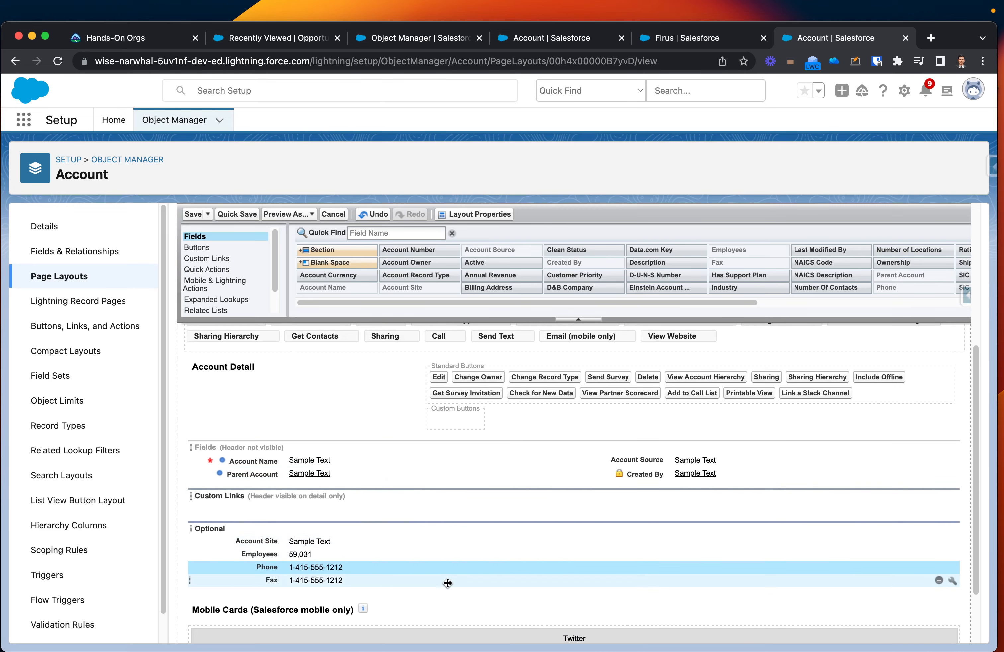
scroll(458, 568, down, 2)
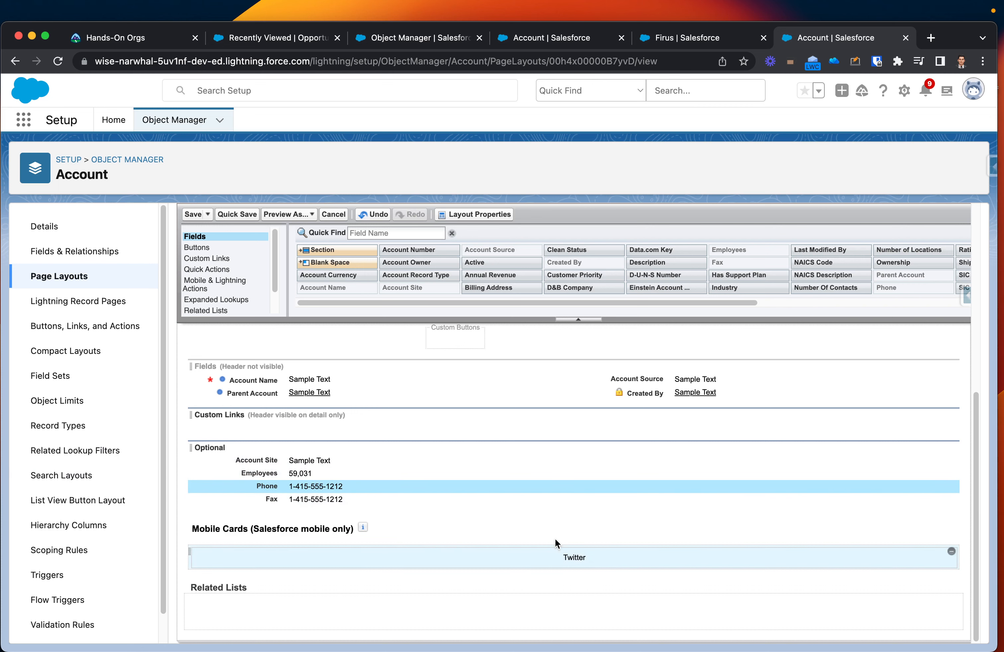
scroll(540, 539, up, 2)
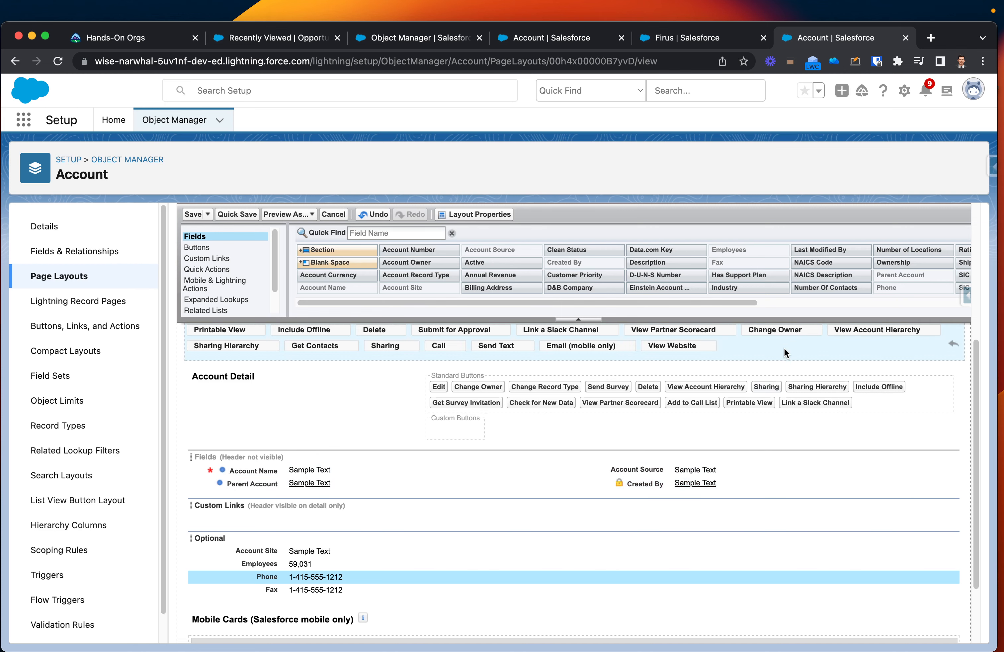
click(193, 216)
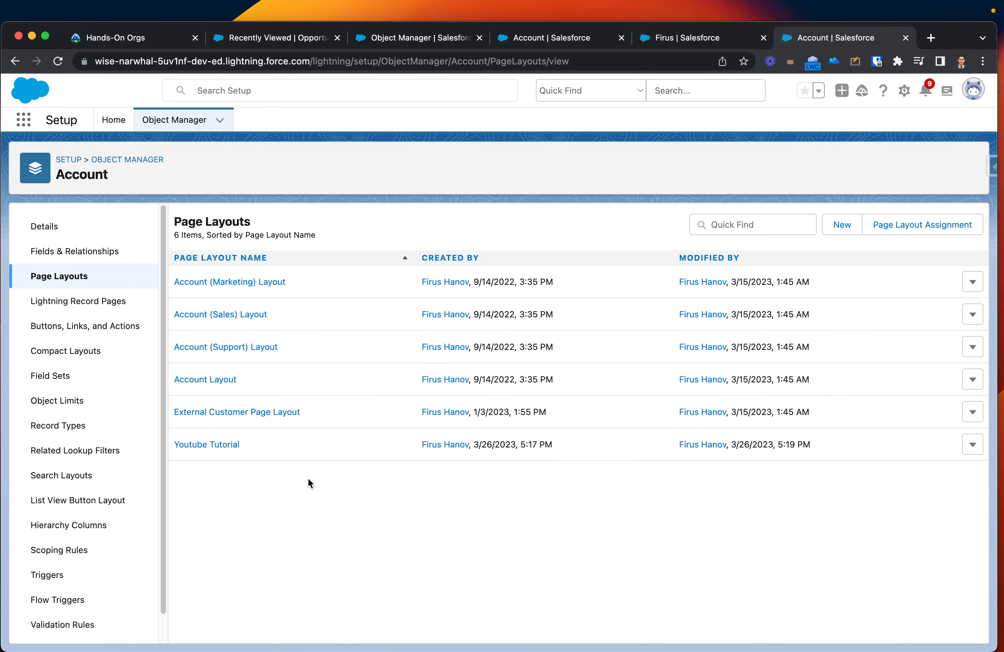
Open the Page Layout Assignment of the Account object and look through its list of profiles
drag(257, 450, 173, 446)
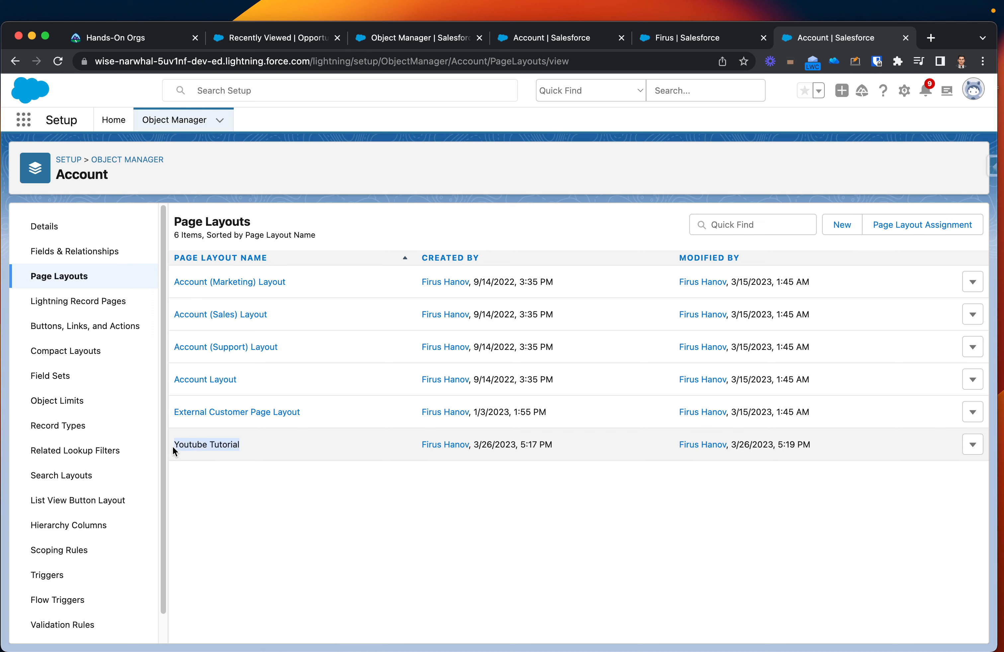
click(457, 500)
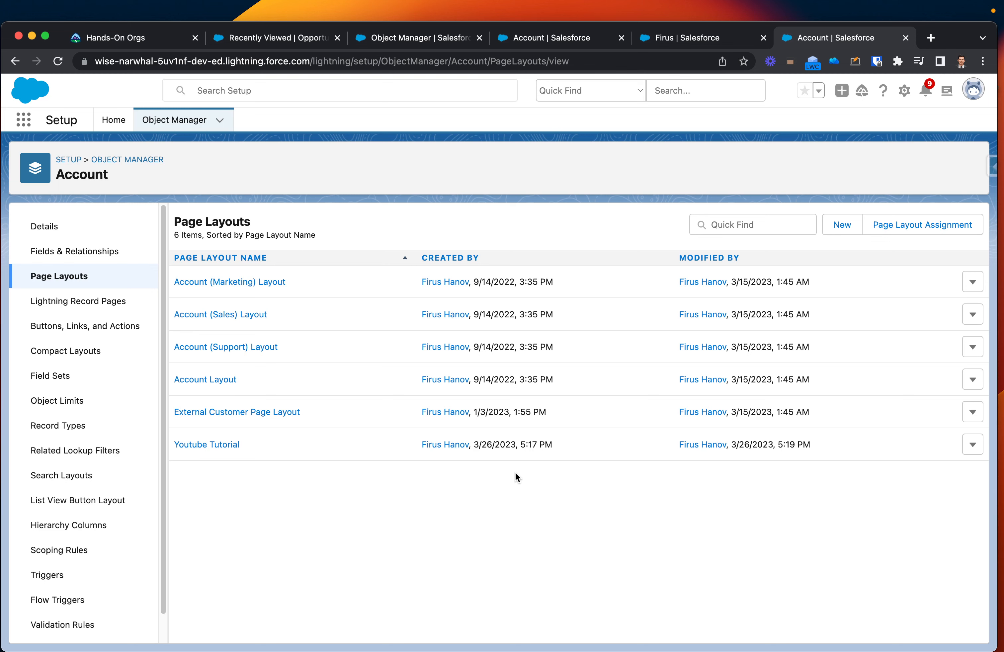
click(906, 226)
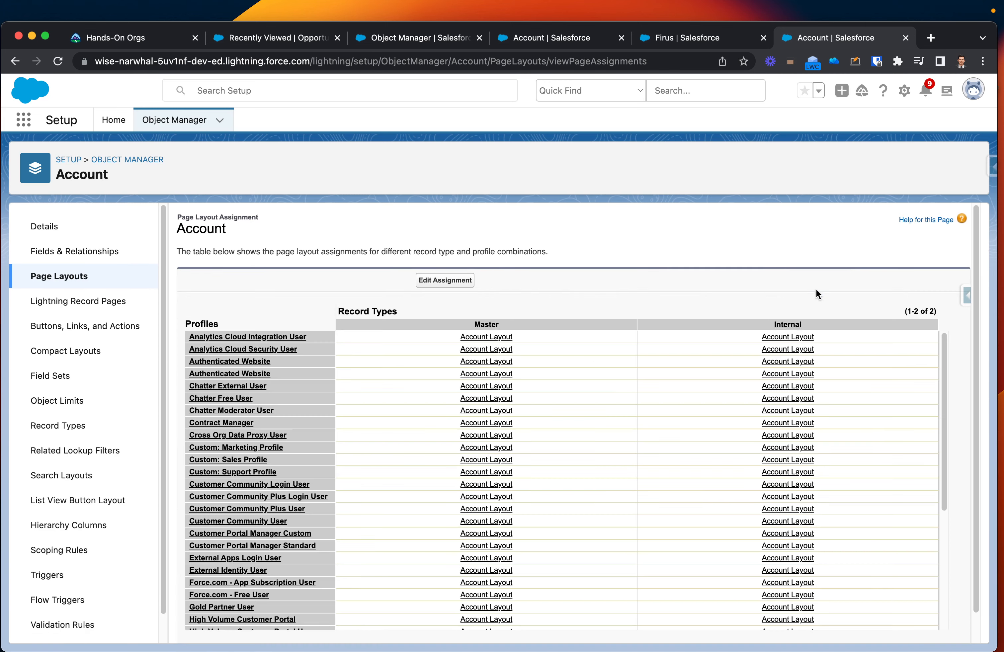
scroll(680, 420, down, 3)
scroll(679, 420, up, 3)
scroll(846, 334, down, 6)
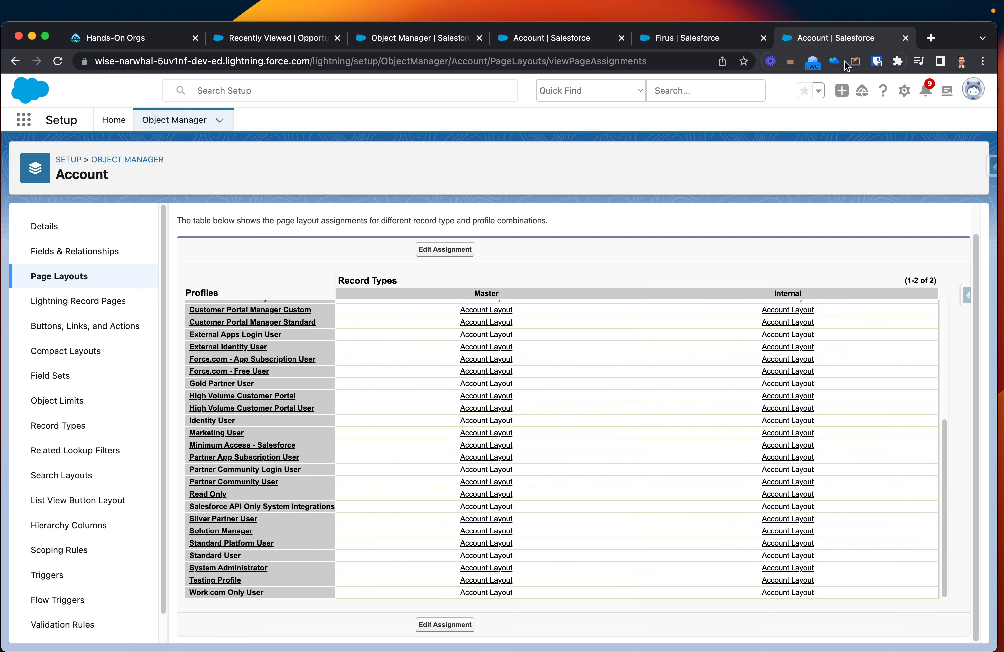
Circle the Profiles column and the Master and Internal headers, underline Record Types with the annotation pen, and clear the markings
click(855, 61)
mouse_move(183, 296)
mouse_down()
mouse_move(154, 541)
mouse_move(245, 630)
mouse_move(354, 512)
mouse_move(333, 331)
mouse_move(253, 282)
mouse_move(189, 292)
mouse_up()
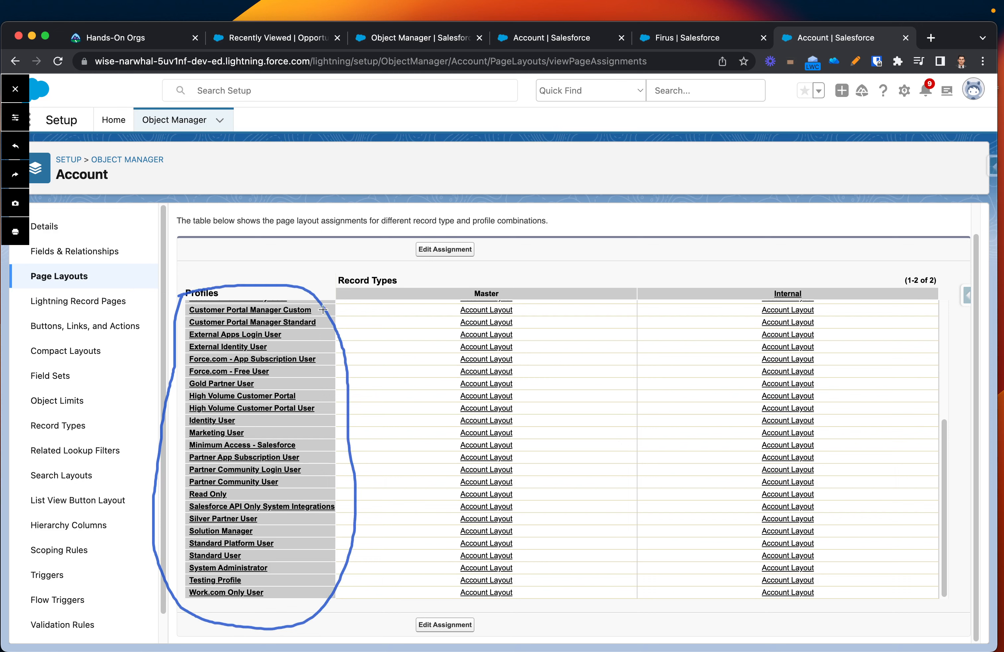
drag(329, 287, 436, 286)
drag(471, 298, 515, 291)
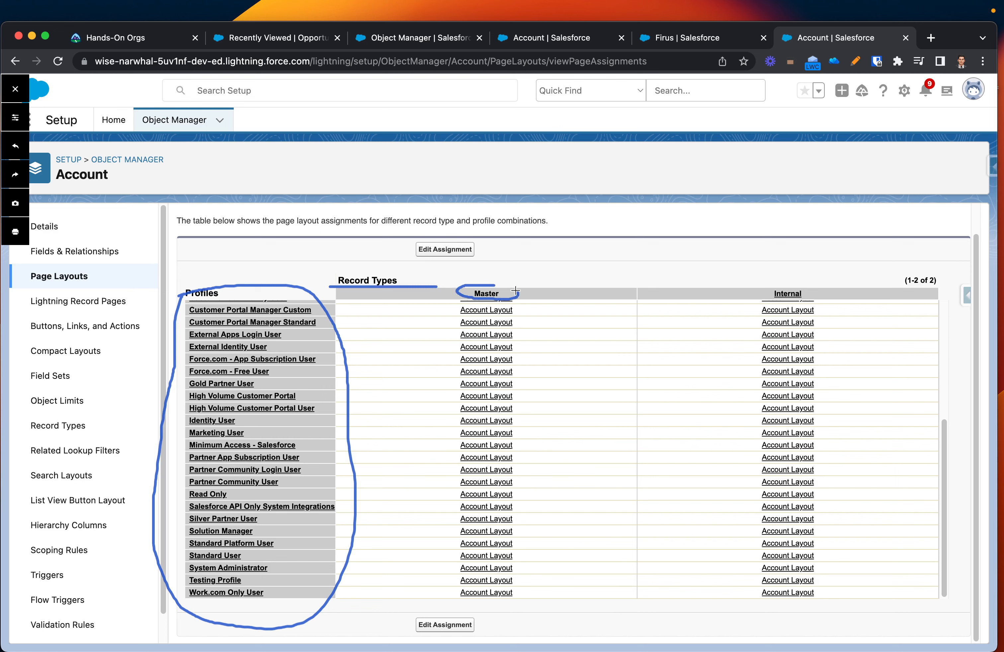
mouse_move(778, 278)
mouse_down()
mouse_move(756, 292)
mouse_move(814, 301)
mouse_move(797, 280)
mouse_move(773, 282)
mouse_up()
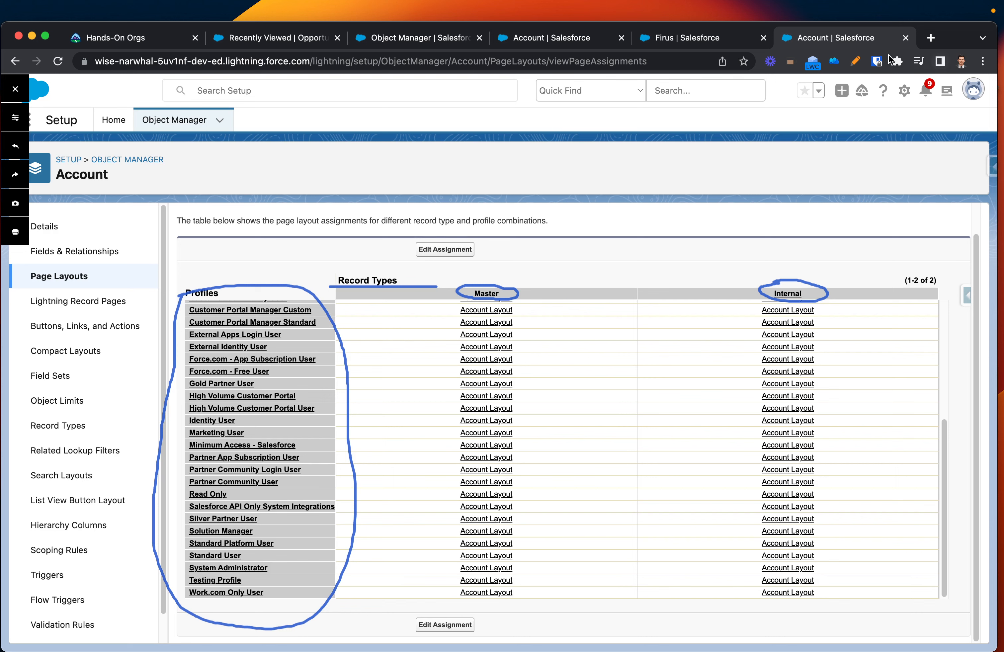
click(854, 61)
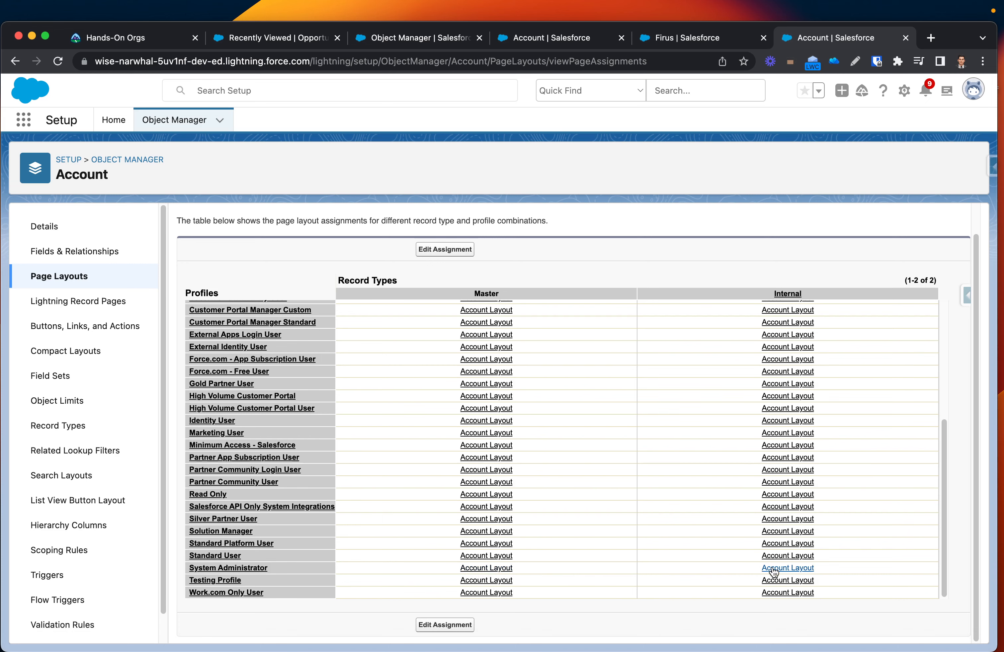
Assign the Youtube Tutorial layout to the System Administrator profile for the Master and Internal record types and save the assignment
click(458, 626)
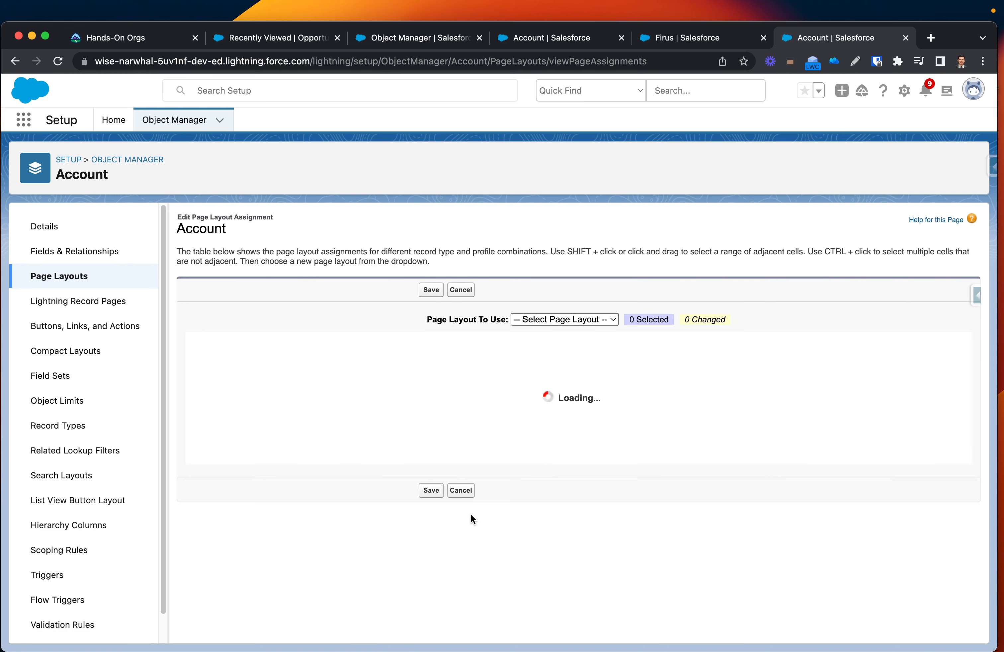
scroll(479, 532, down, 10)
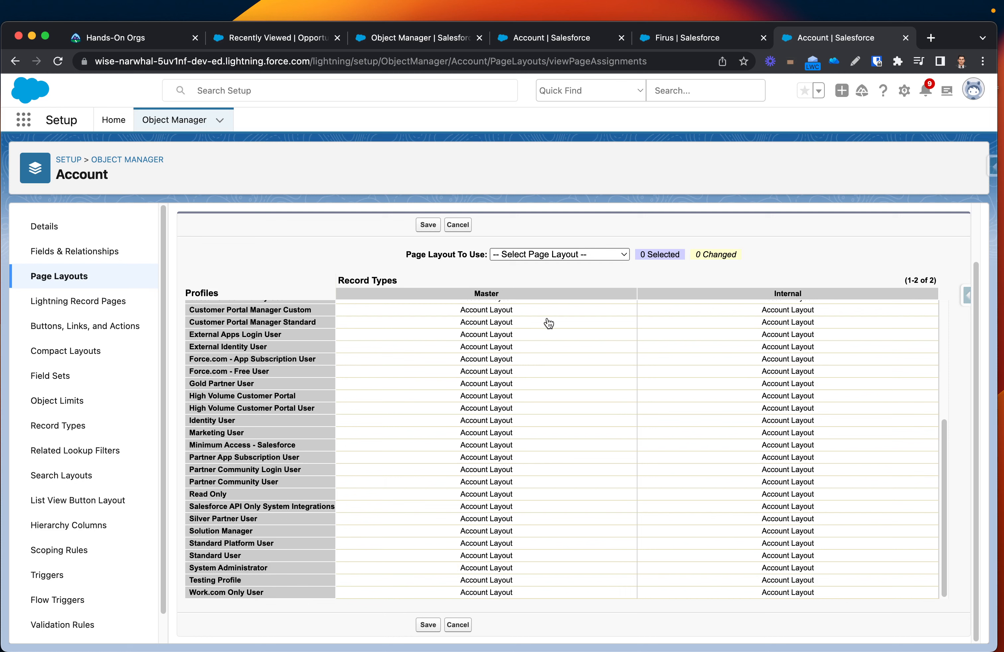
click(532, 256)
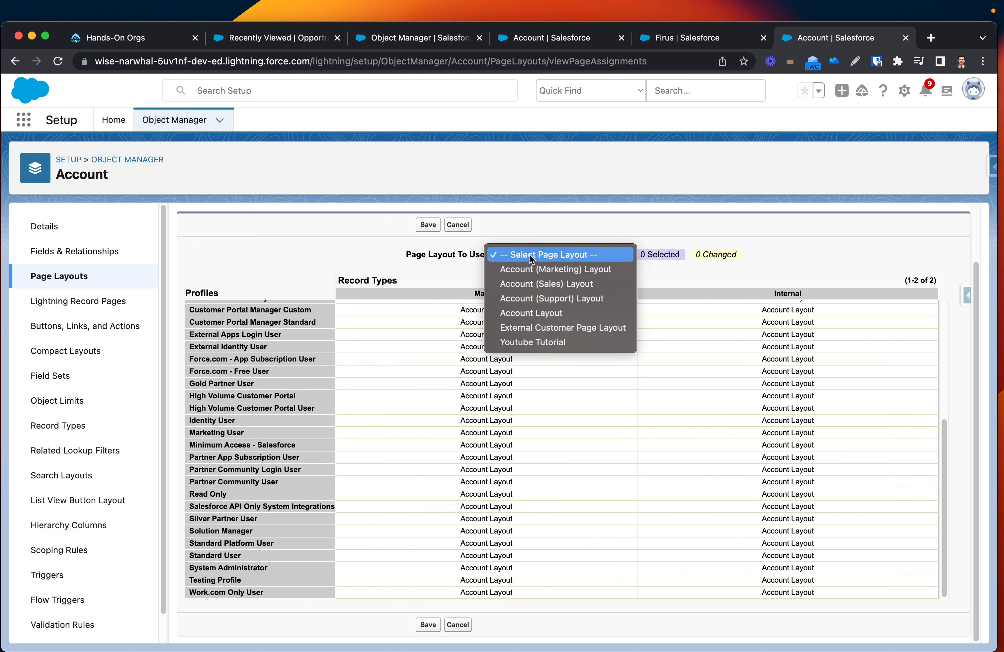
click(534, 343)
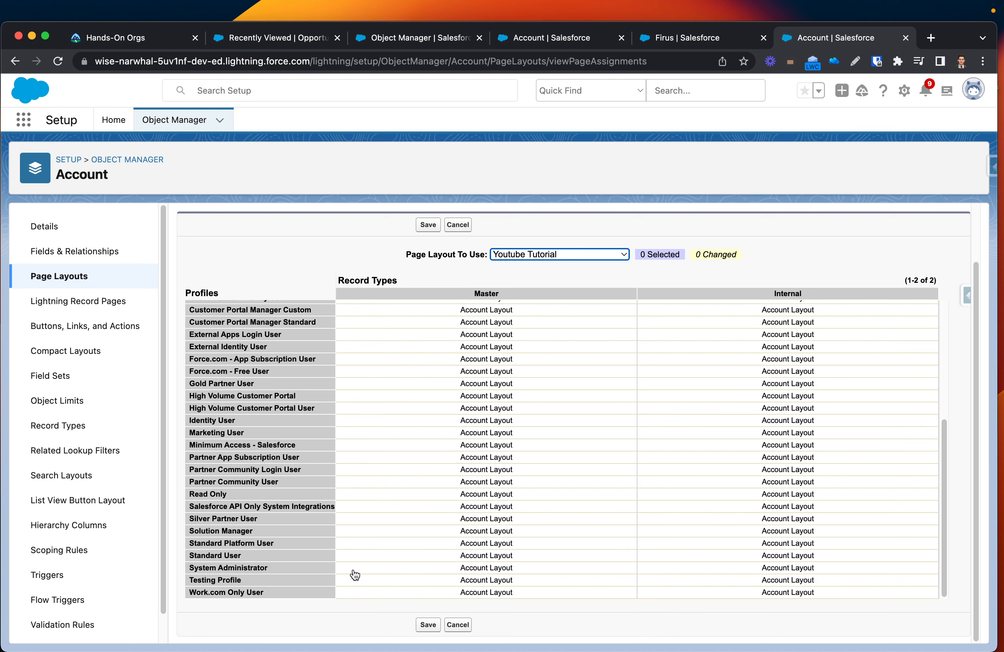
click(392, 569)
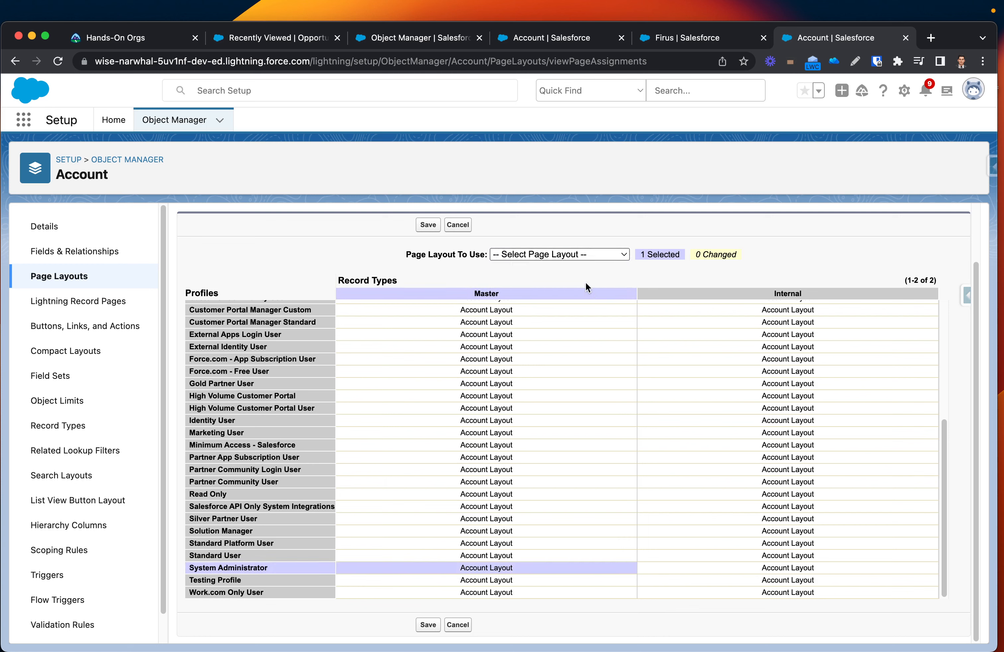
click(689, 570)
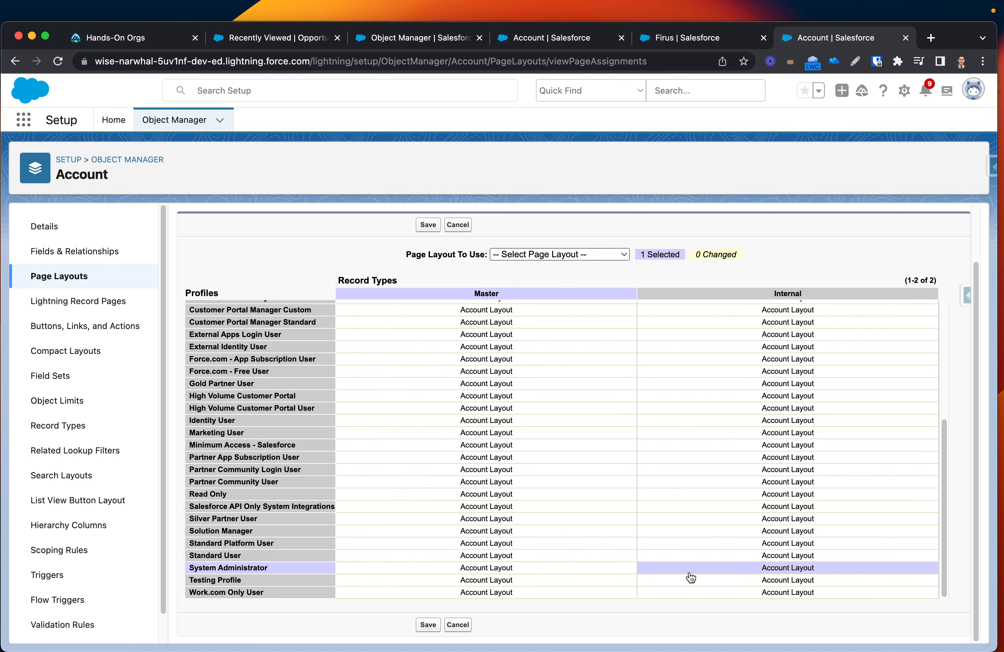
drag(584, 570, 703, 567)
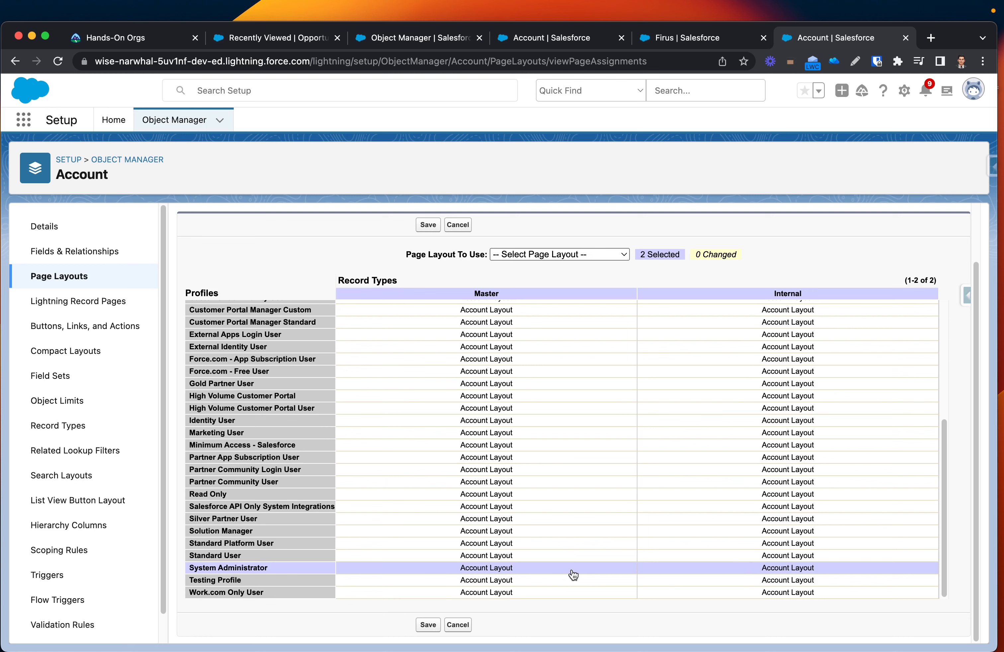
click(542, 253)
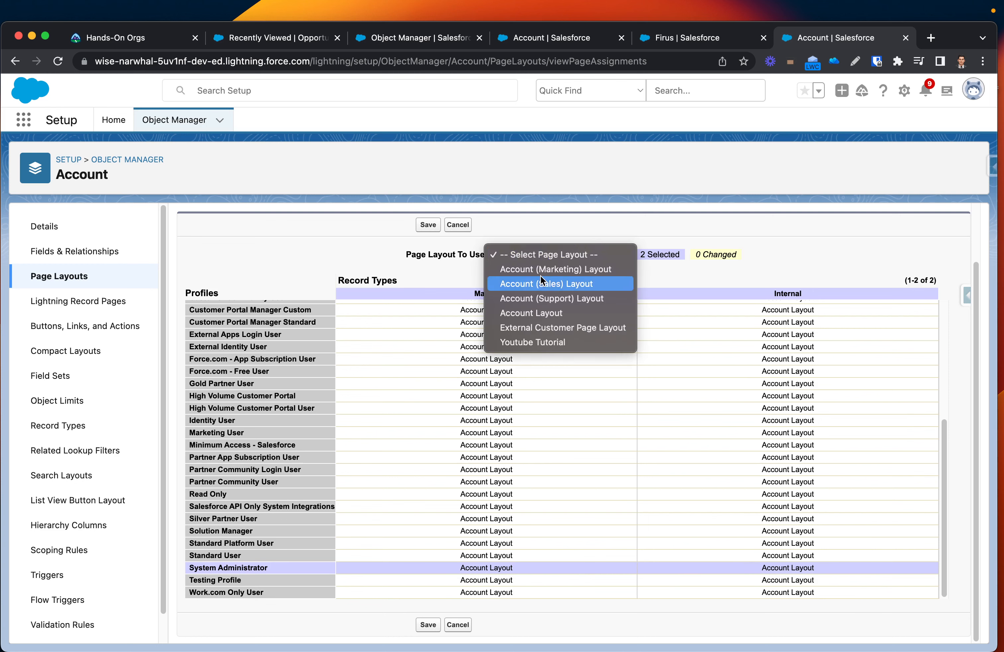
click(532, 342)
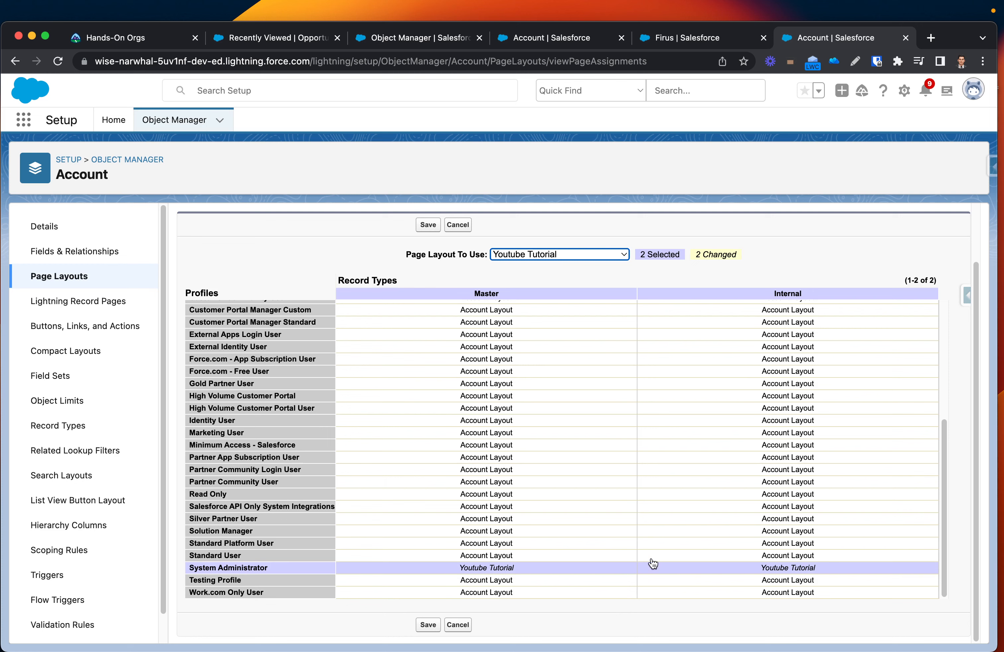
click(427, 625)
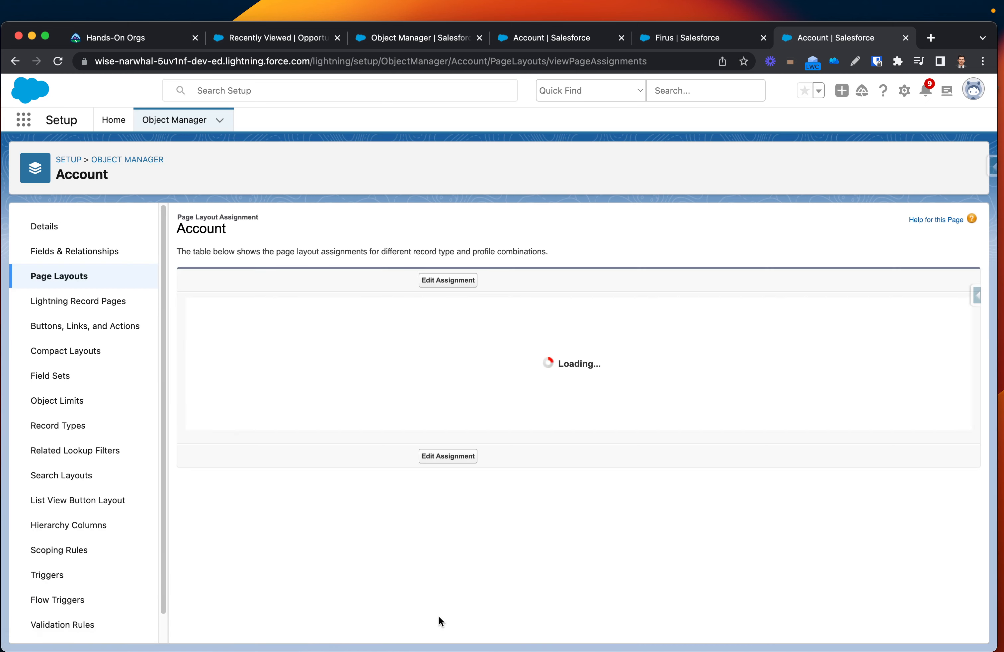
Check the System Administrator row in the saved page layout assignment table
scroll(554, 567, down, 5)
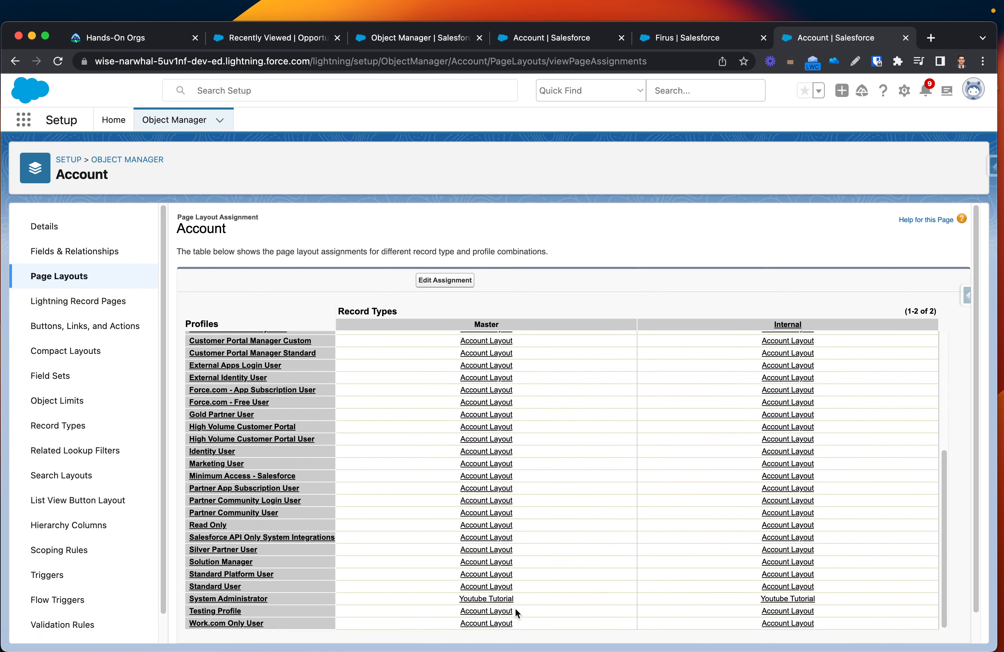
scroll(287, 603, up, 5)
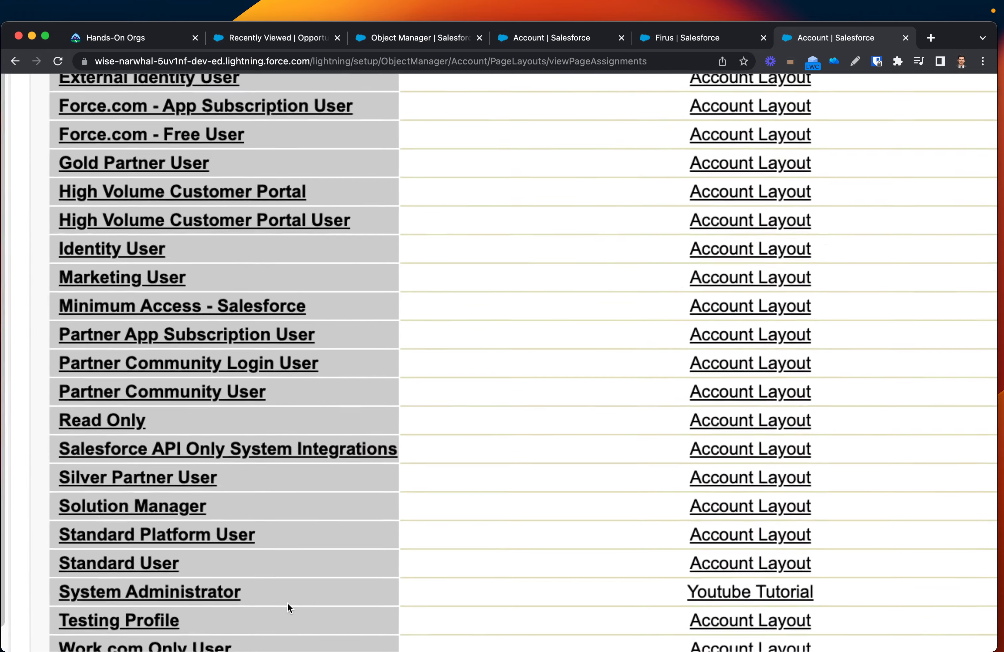
scroll(287, 603, right, 10)
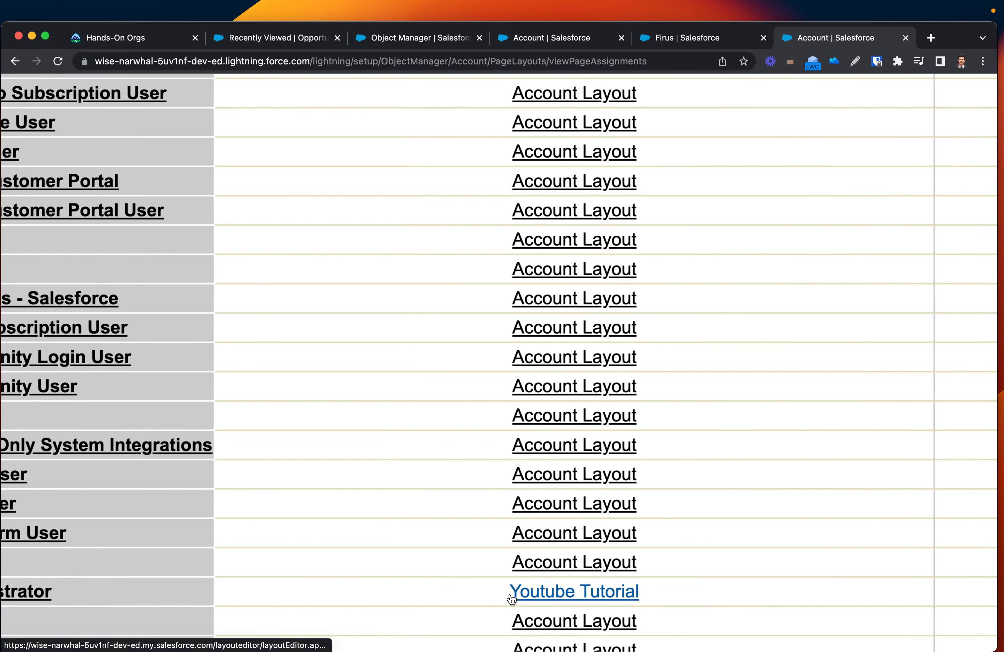
scroll(511, 599, down, 5)
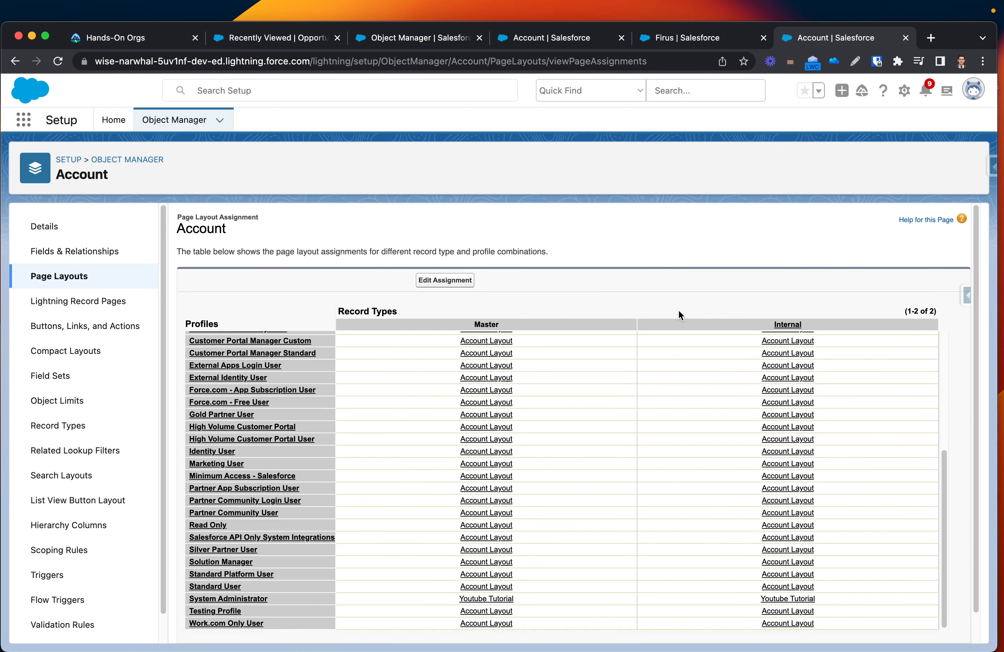
scroll(678, 311, down, 1)
scroll(675, 355, up, 5)
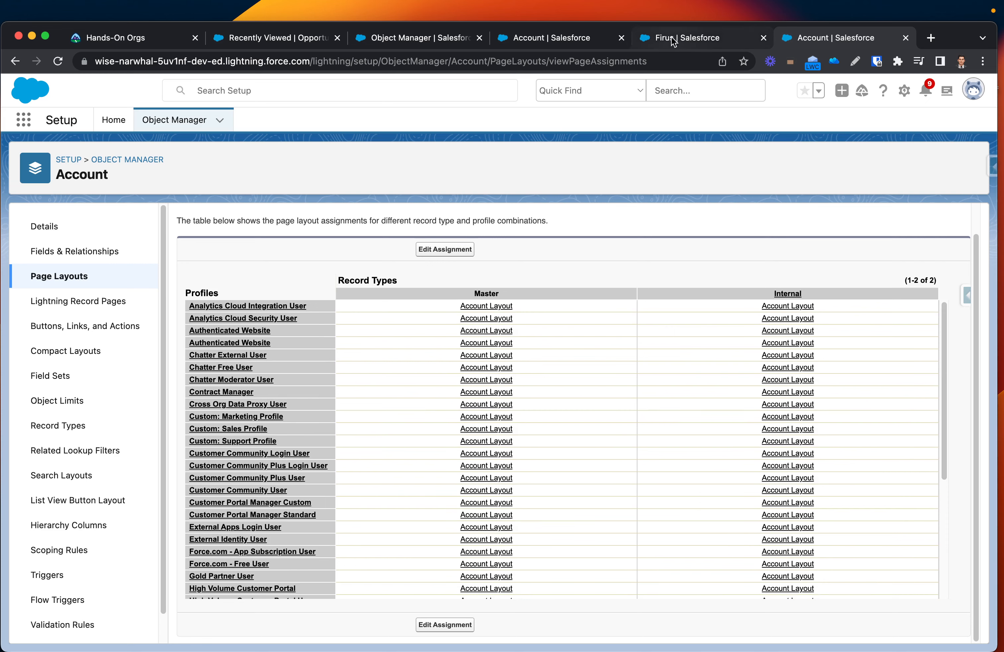
Switch to the open account record, reload it, and close the three unneeded Salesforce browser tabs
click(687, 40)
click(841, 38)
click(677, 43)
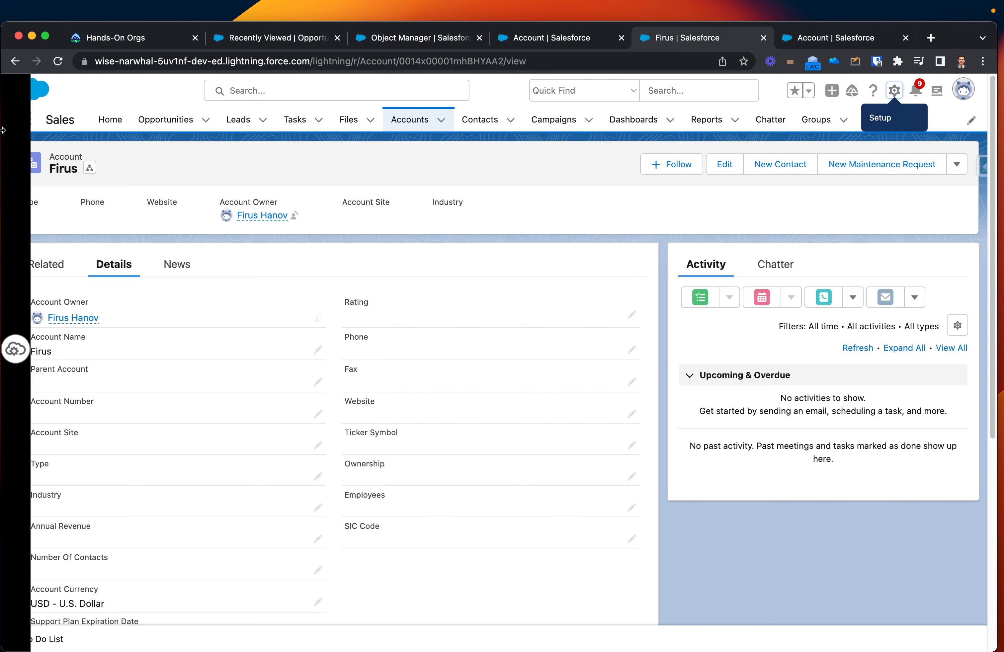
click(59, 62)
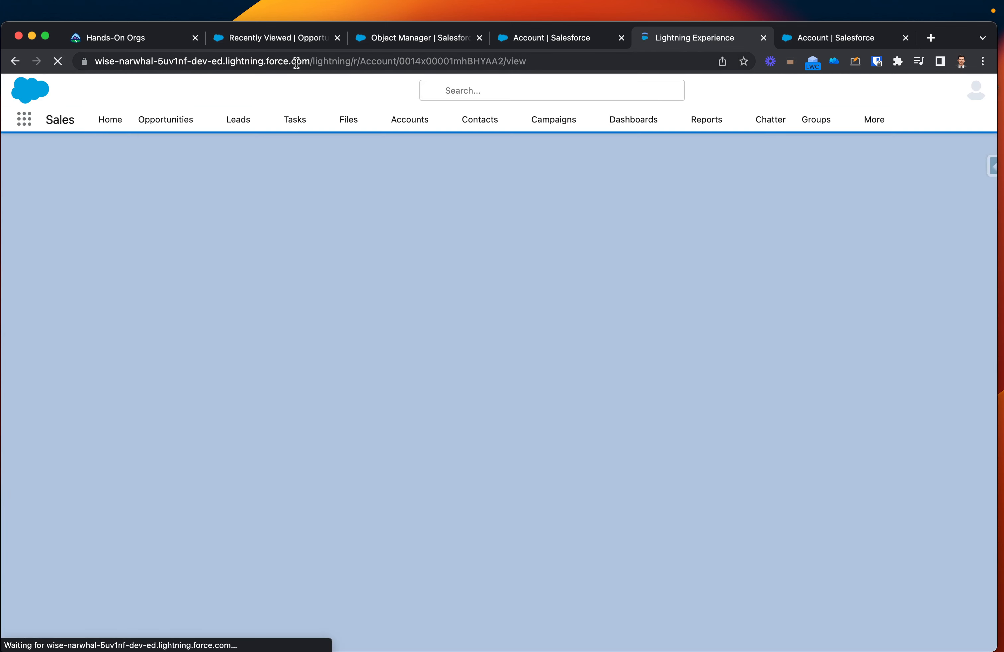
middle_click(522, 42)
middle_click(415, 40)
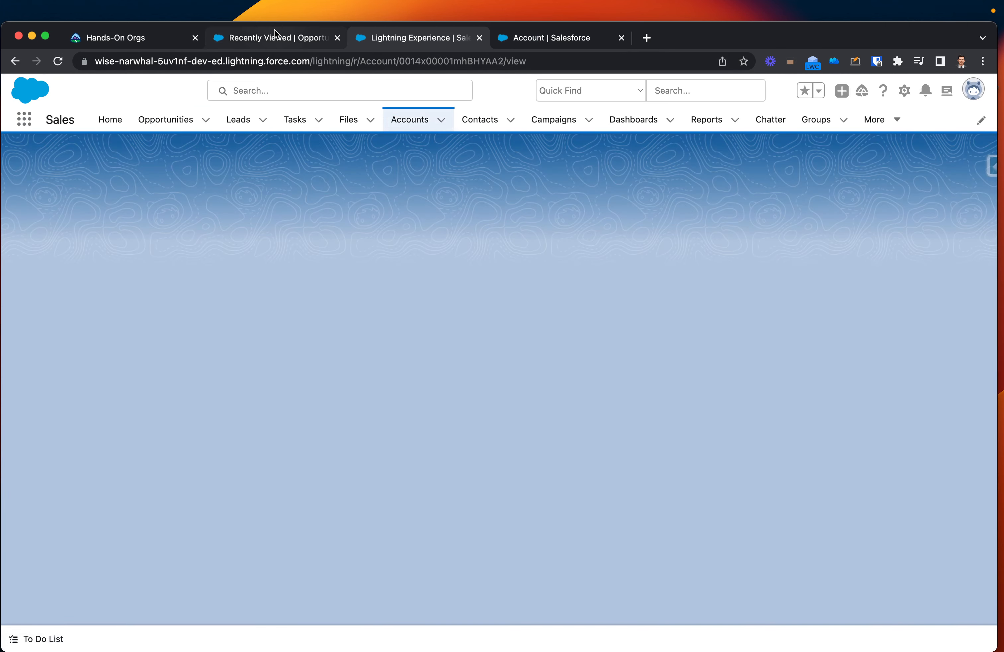
middle_click(269, 37)
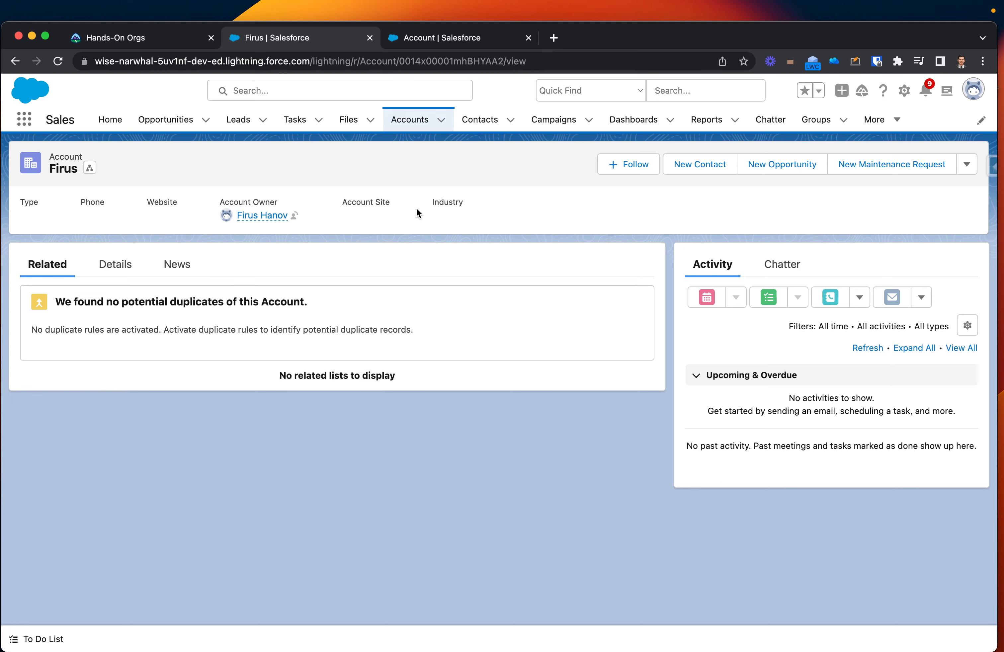
Open the first account in the Recently Viewed accounts list and examine the fields among its details
click(420, 120)
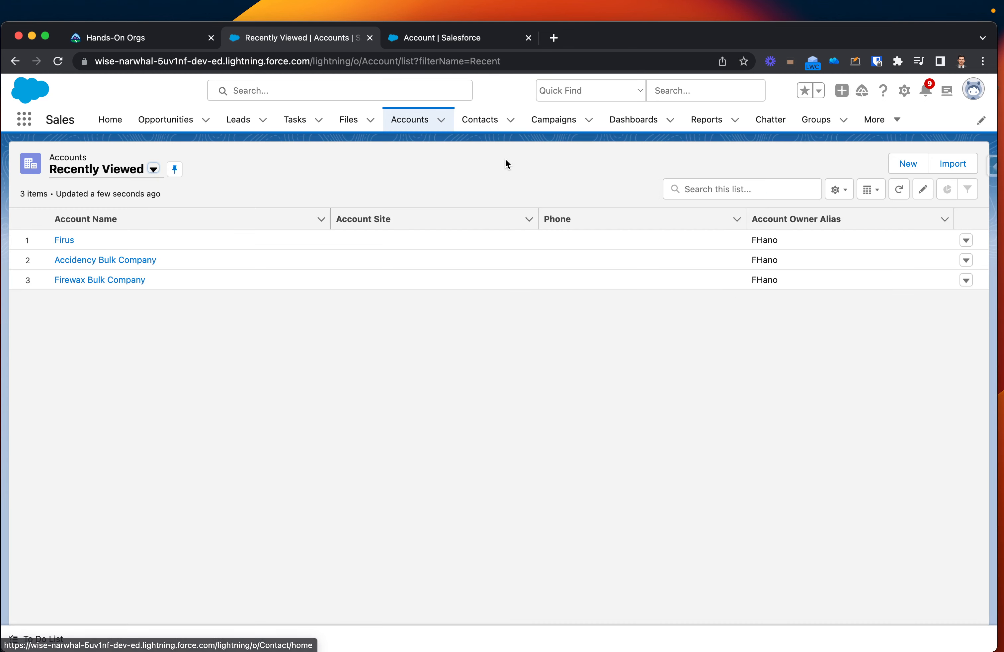
click(68, 248)
click(116, 265)
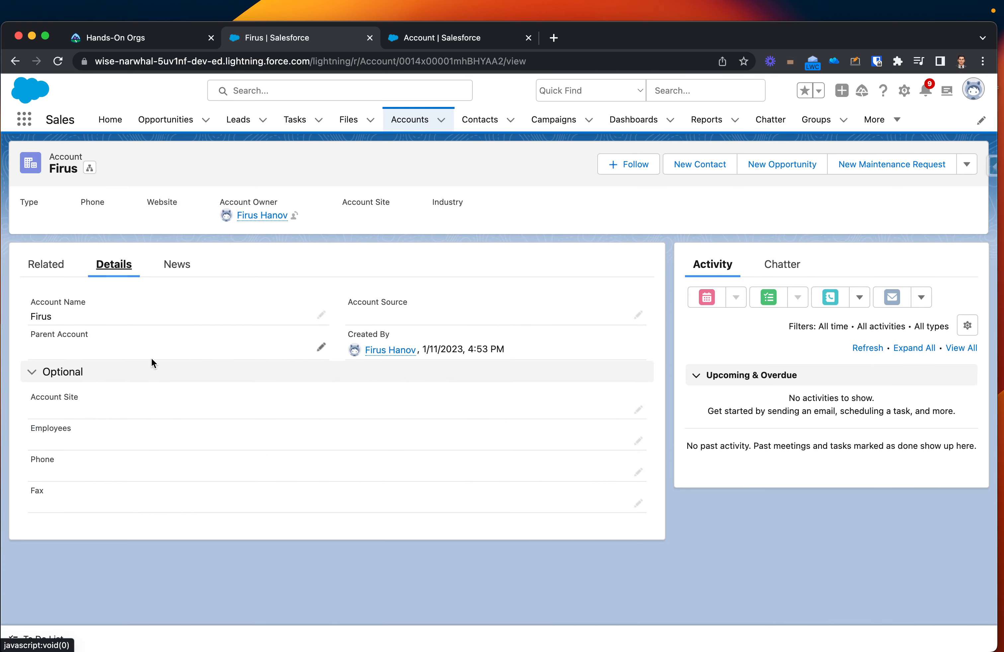
scroll(151, 359, up, 3)
scroll(151, 358, left, 1)
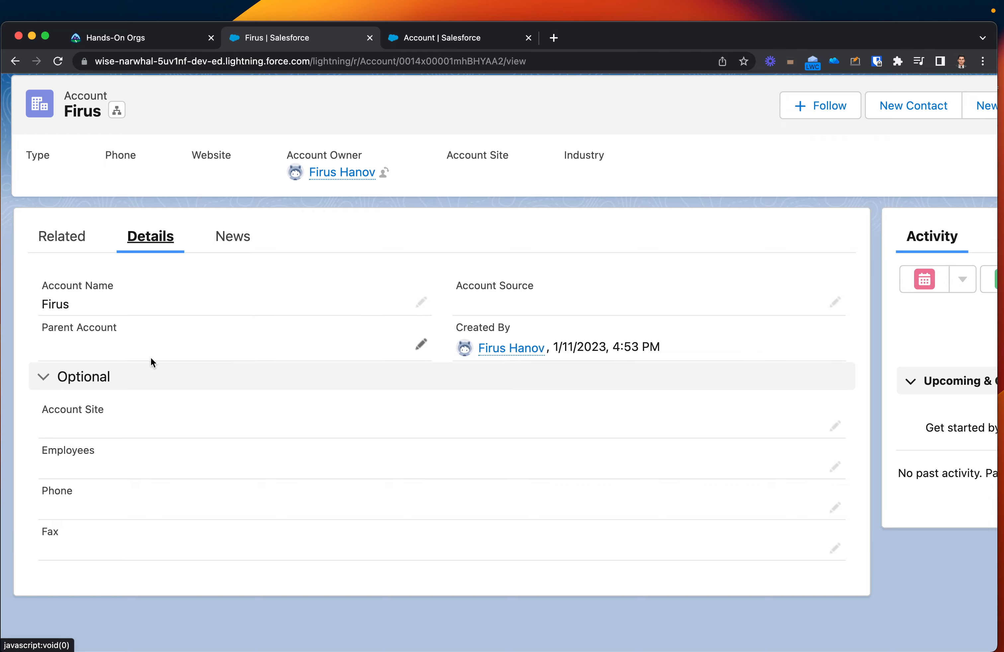
scroll(61, 293, down, 3)
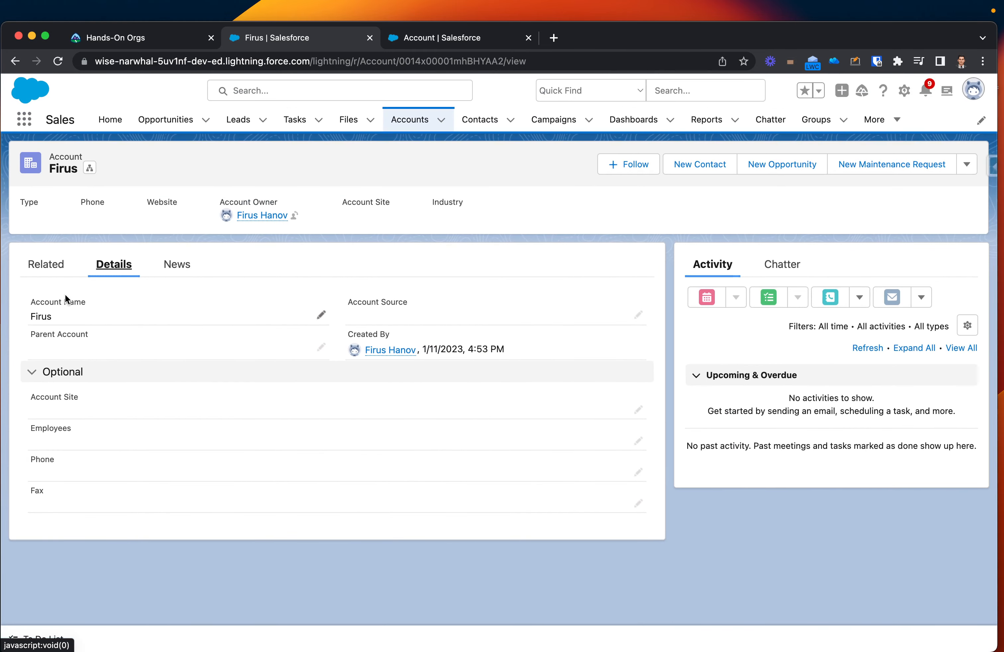
drag(32, 301, 90, 300)
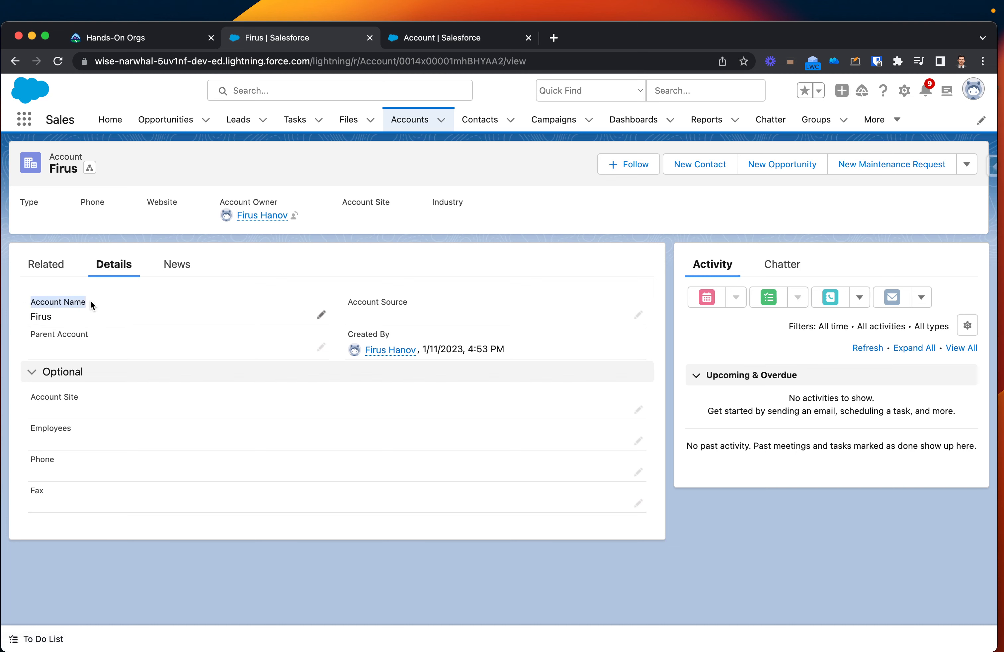
drag(17, 331, 100, 338)
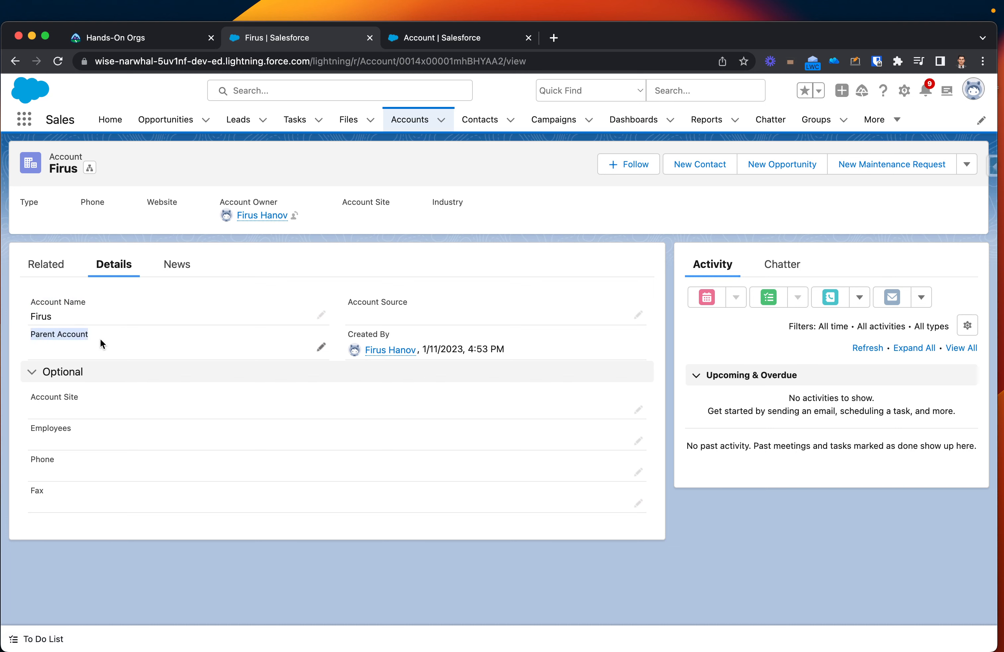
Collapse and expand the Optional section of the account's details to test it, leaving it collapsed
click(32, 373)
click(33, 373)
click(33, 373)
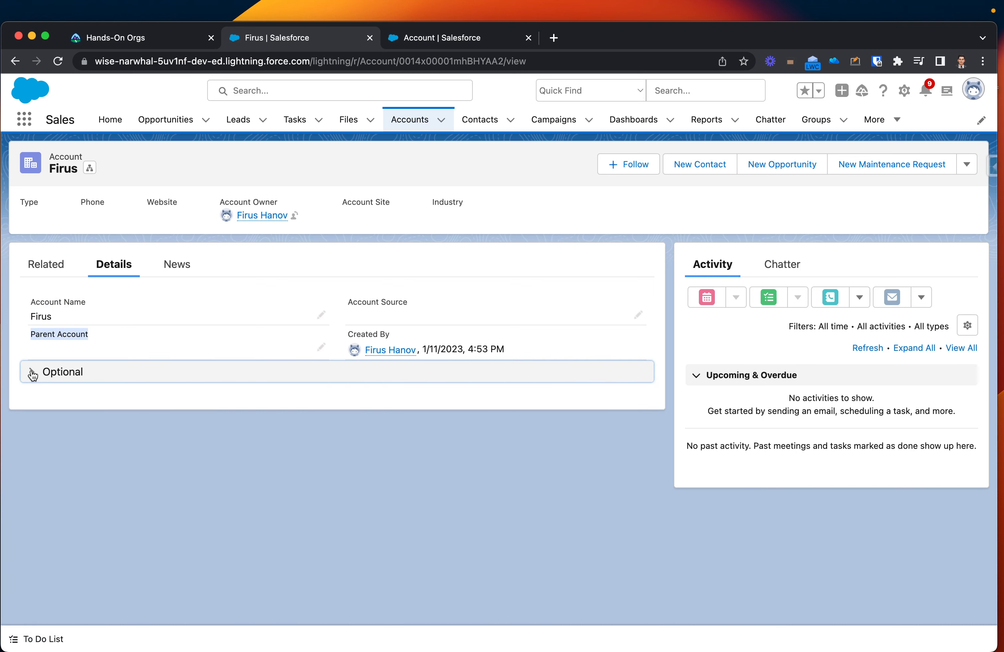
click(33, 373)
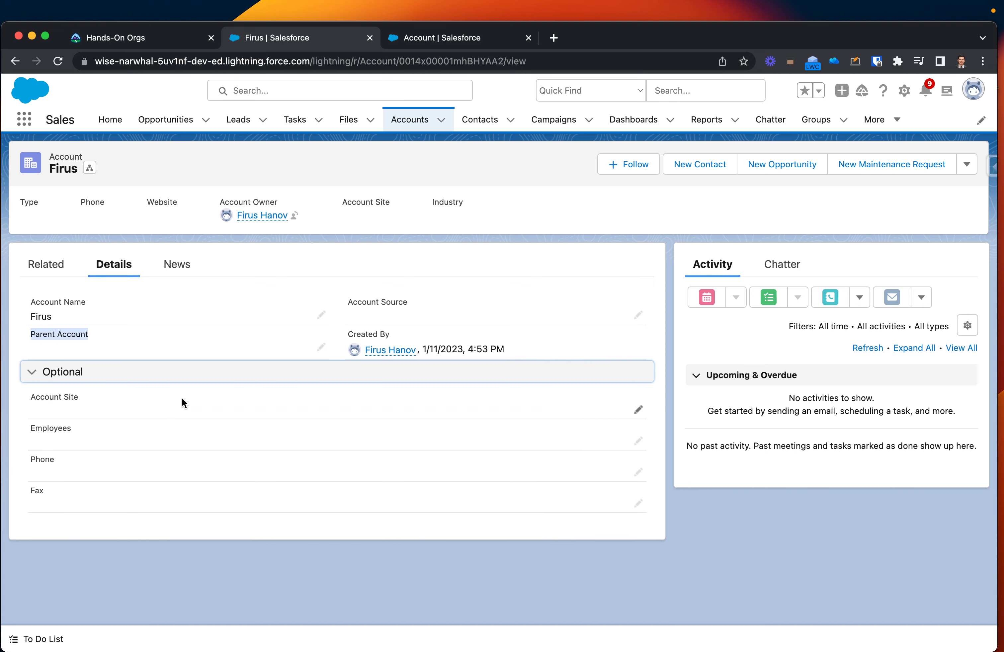
click(29, 377)
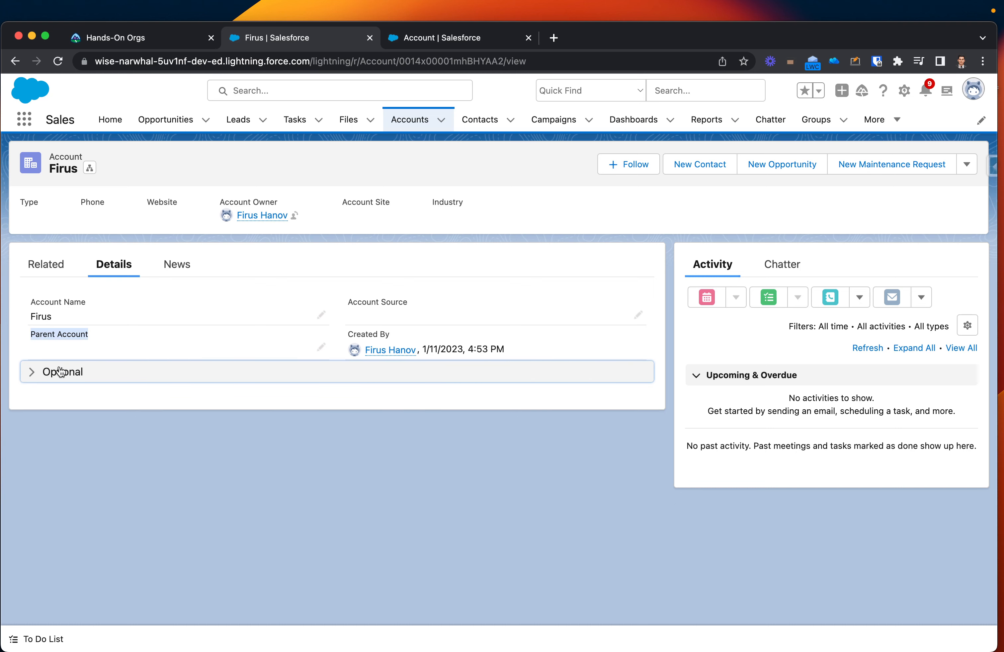